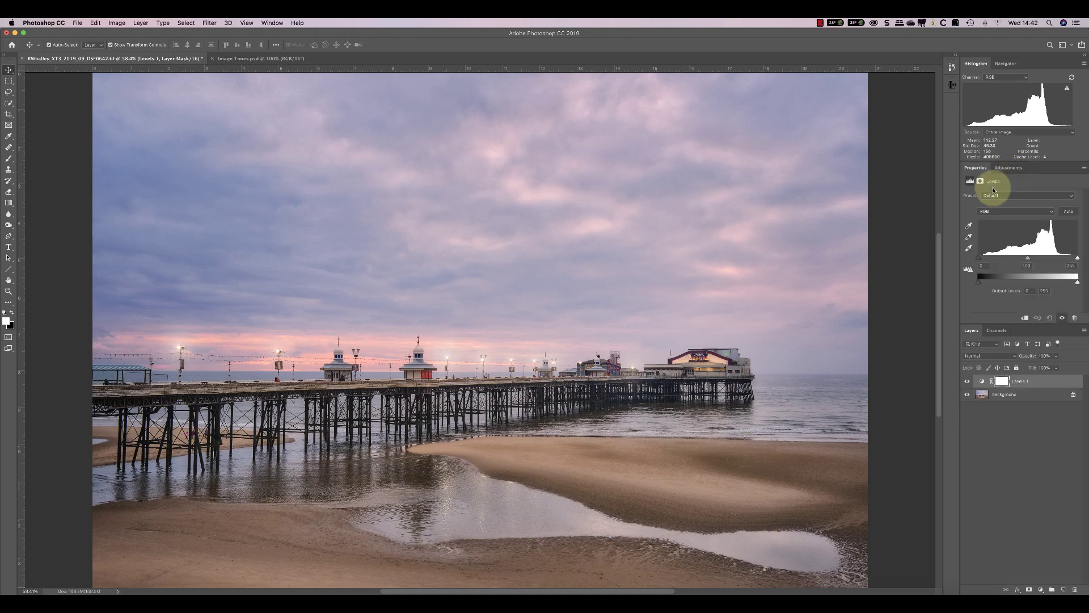
# - Float the Levels properties over the pier photo, and move them aside to view the tone gradient in Image Tones.psd
pyautogui.moveTo(980, 165); pyautogui.dragTo(512, 190)
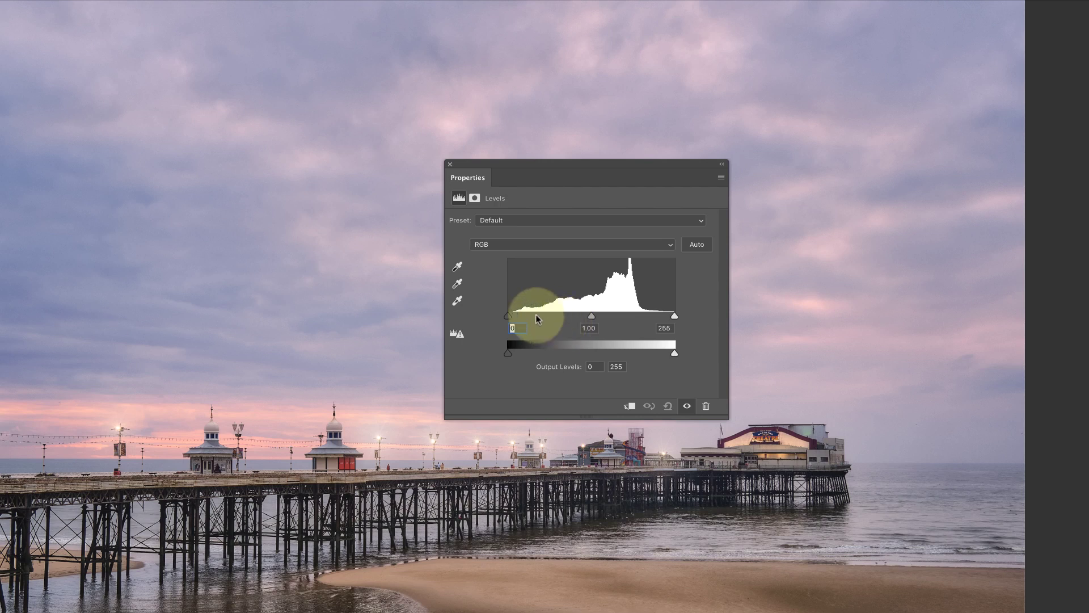
pyautogui.click(68, 2)
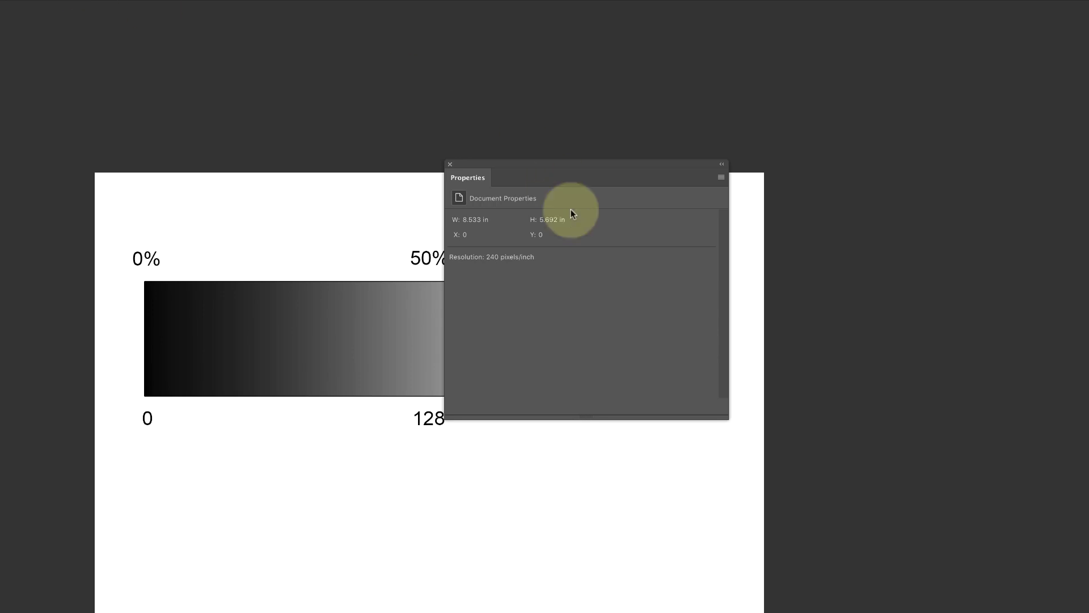
pyautogui.moveTo(675, 169); pyautogui.dragTo(1082, 244)
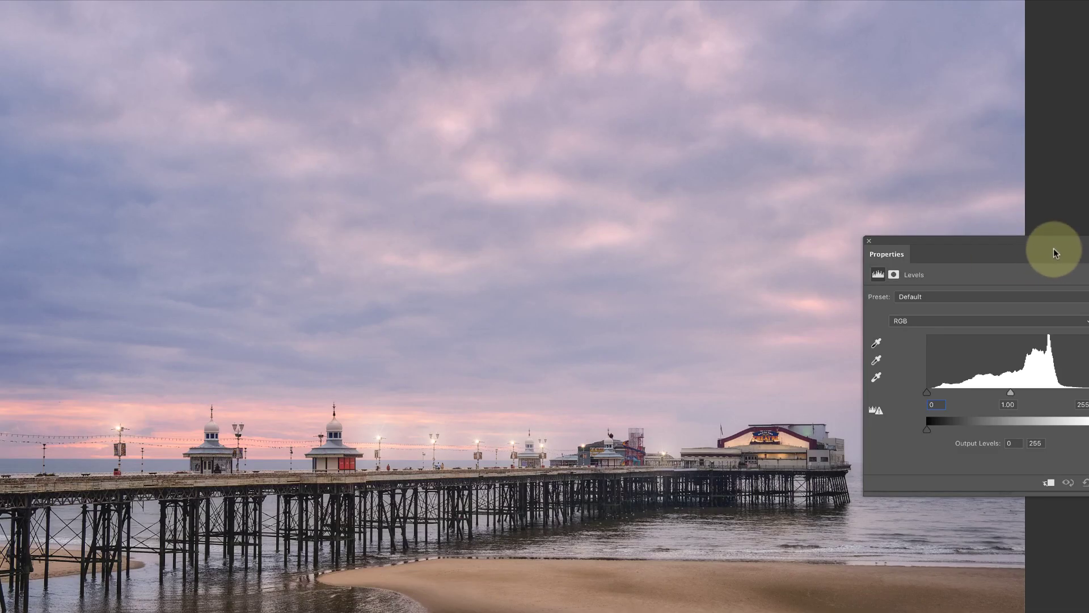
pyautogui.moveTo(962, 236); pyautogui.dragTo(546, 169)
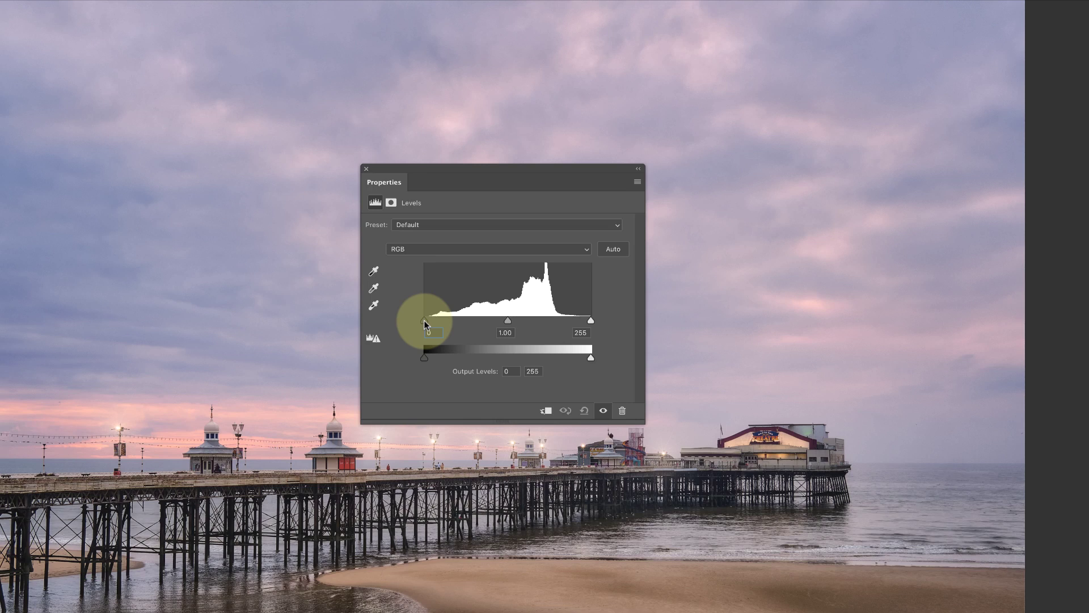
# - Raise the input black level of the Levels adjustment to 12, comparing the photo with the level at 0
pyautogui.moveTo(424, 321); pyautogui.dragTo(433, 323)
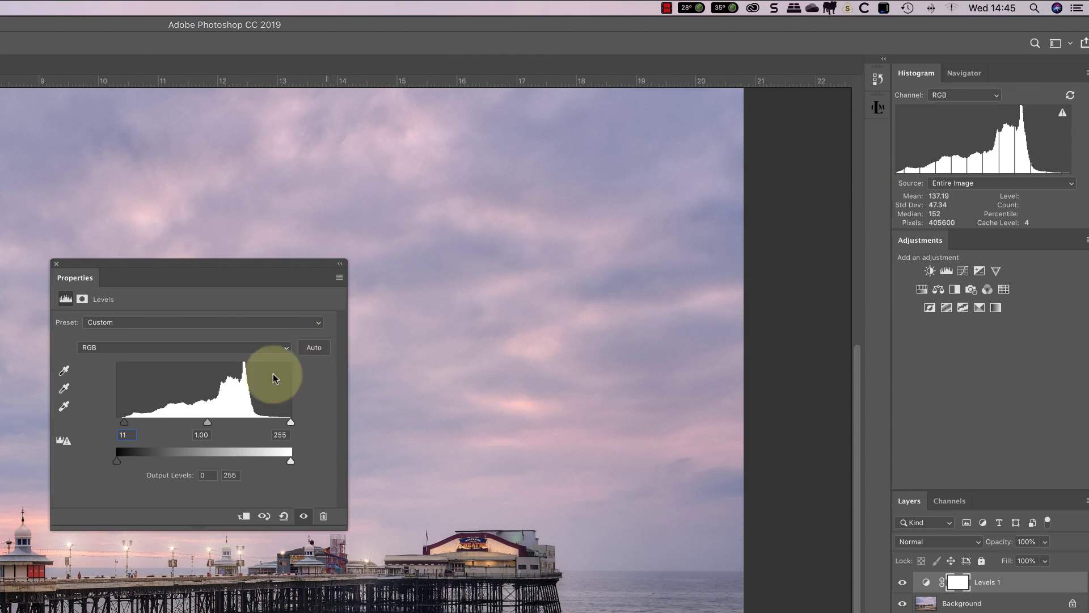
pyautogui.moveTo(125, 422)
pyautogui.mouseDown()
pyautogui.moveTo(108, 425)
pyautogui.moveTo(130, 421)
pyautogui.mouseUp()
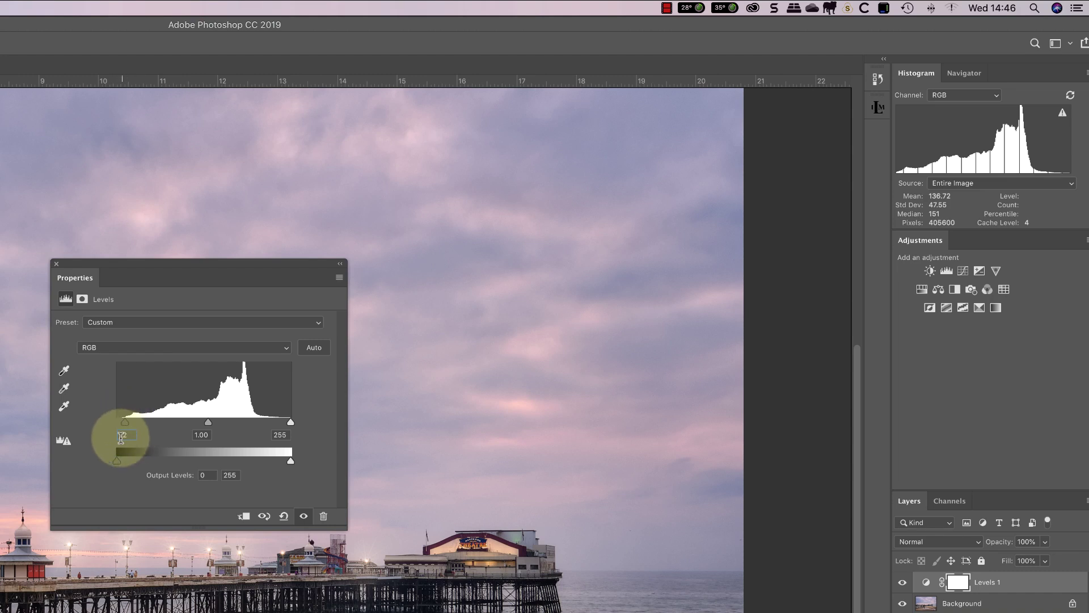
pyautogui.moveTo(125, 423); pyautogui.dragTo(116, 426)
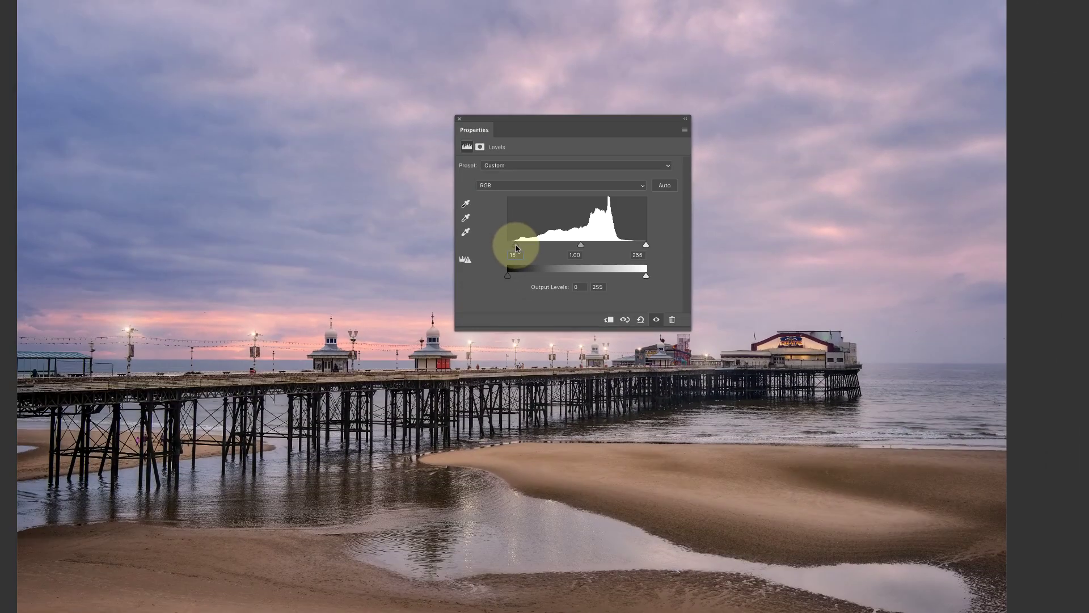
pyautogui.moveTo(387, 305); pyautogui.dragTo(392, 305)
pyautogui.moveTo(516, 248)
pyautogui.mouseDown()
pyautogui.moveTo(507, 248)
pyautogui.moveTo(528, 250)
pyautogui.moveTo(507, 249)
pyautogui.mouseUp()
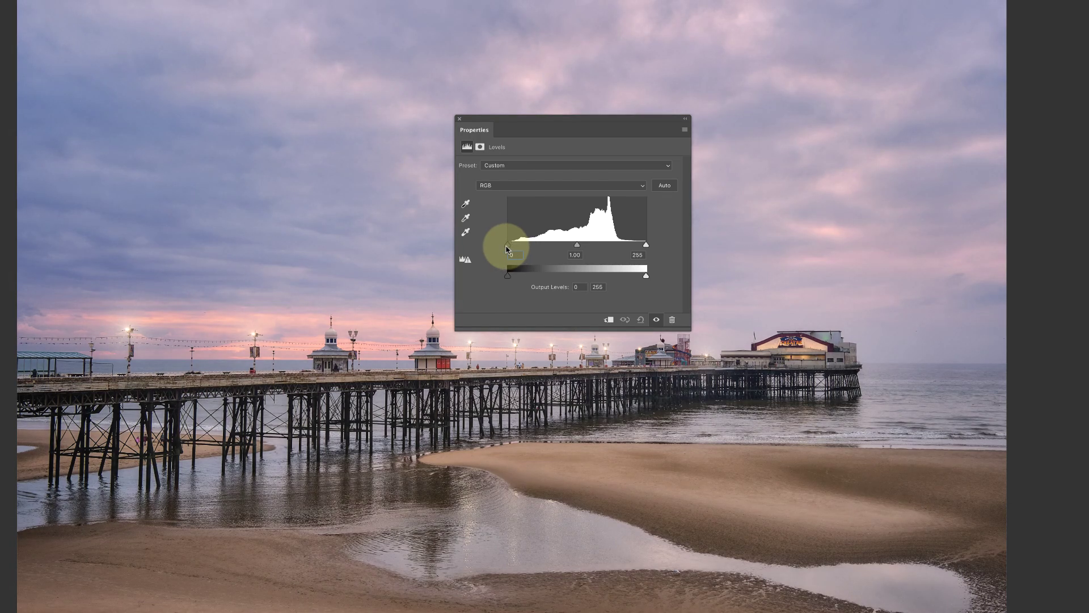
pyautogui.moveTo(507, 249); pyautogui.dragTo(515, 250)
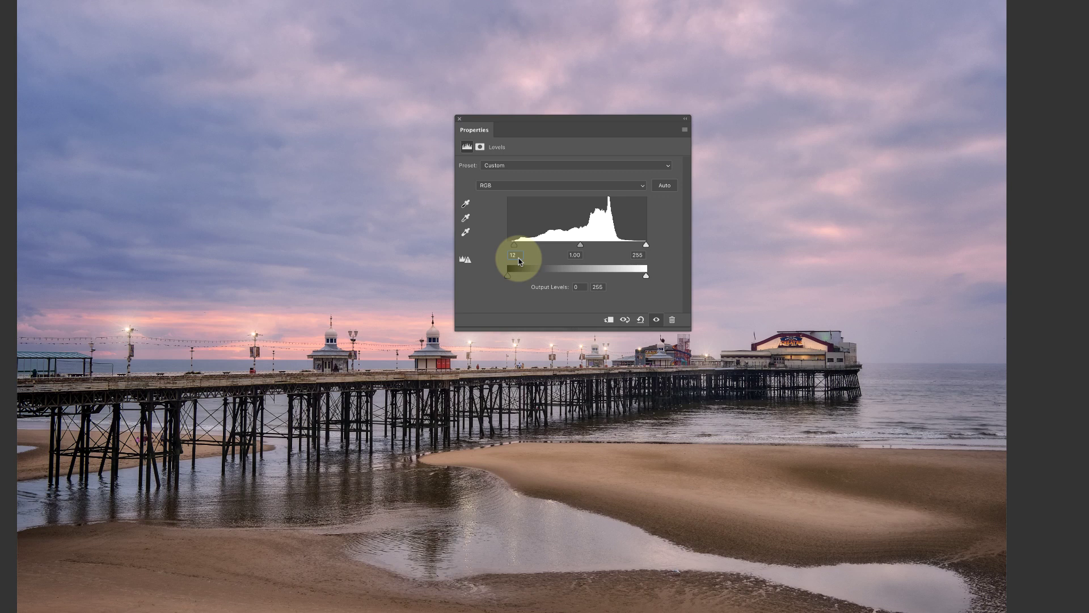
# - Try an input black level of 50, and bring it back to 12 using the shadow clipping preview
pyautogui.moveTo(514, 244); pyautogui.dragTo(534, 248)
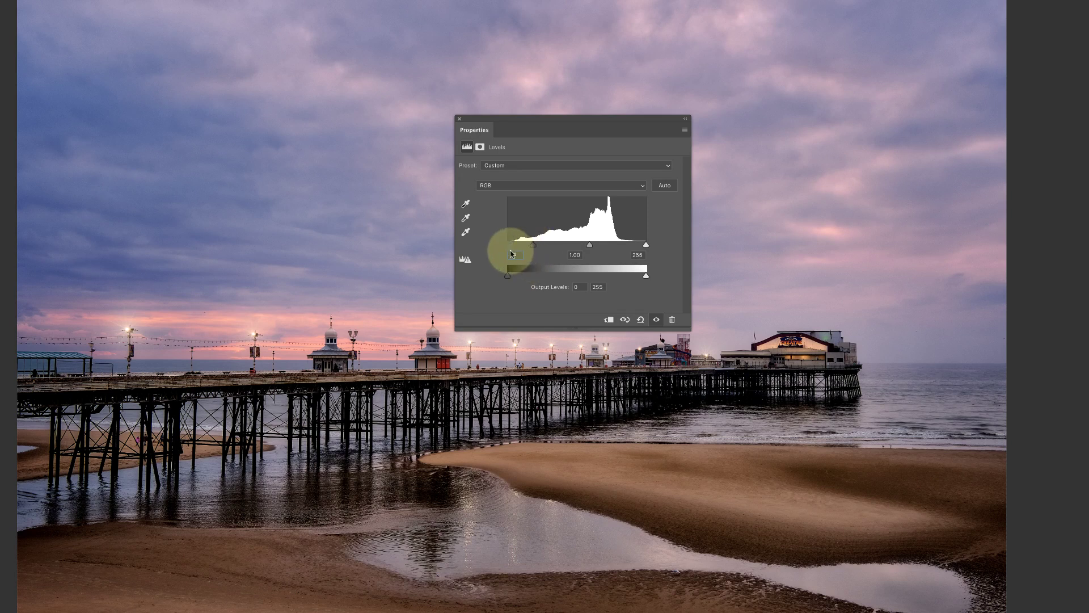
pyautogui.moveTo(534, 250); pyautogui.dragTo(537, 249)
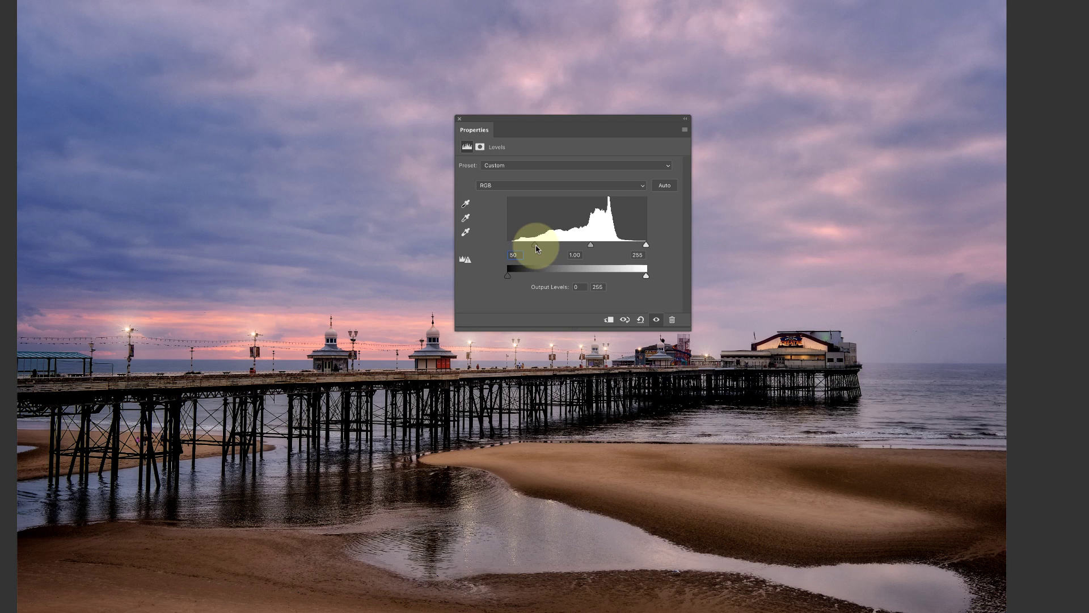
pyautogui.moveTo(536, 248)
pyautogui.mouseDown()
pyautogui.moveTo(502, 251)
pyautogui.moveTo(527, 248)
pyautogui.moveTo(515, 248)
pyautogui.mouseUp()
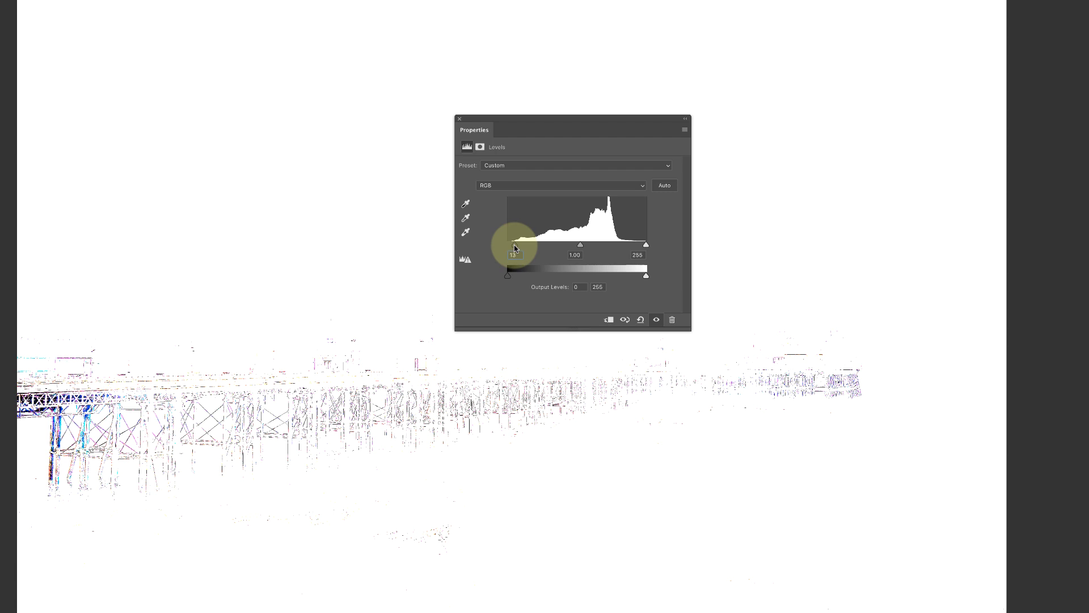
pyautogui.moveTo(515, 248); pyautogui.dragTo(515, 248)
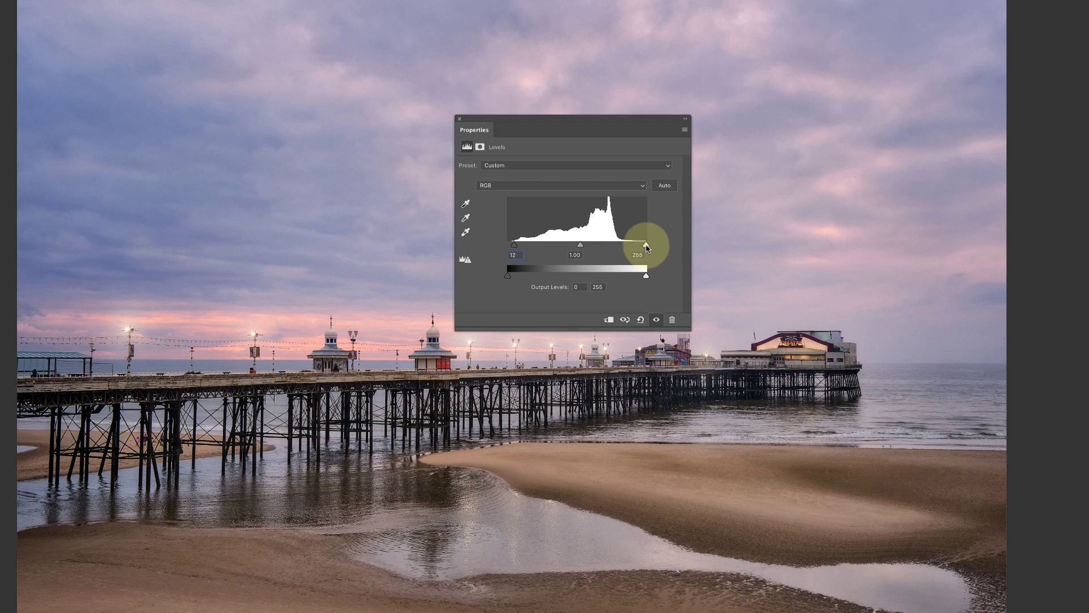
# - Set the input white level to 240 and check the highlights with the clipping preview
pyautogui.moveTo(647, 248); pyautogui.dragTo(638, 248)
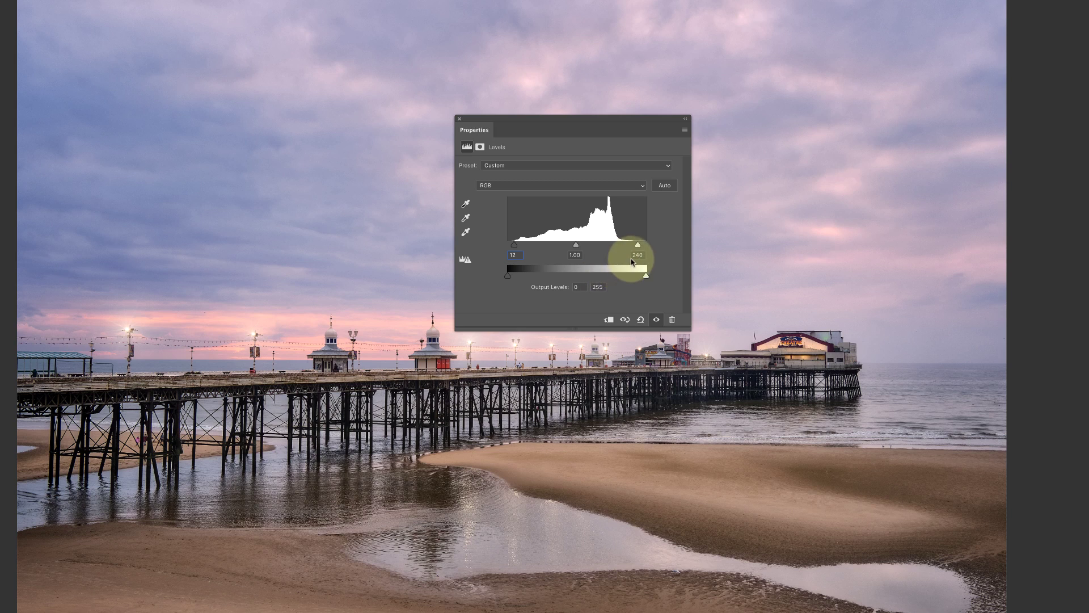
pyautogui.keyDown('alt'); pyautogui.click(638, 246); pyautogui.keyUp('alt')
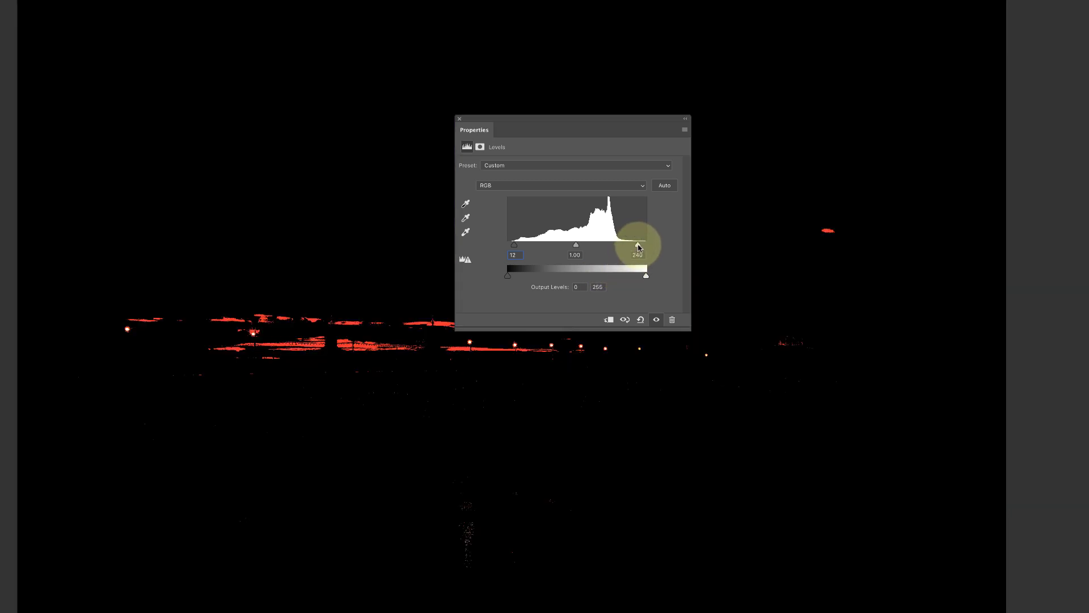
pyautogui.moveTo(638, 246)
pyautogui.mouseDown()
pyautogui.moveTo(620, 248)
pyautogui.moveTo(639, 247)
pyautogui.mouseUp()
pyautogui.moveTo(638, 246); pyautogui.dragTo(638, 245)
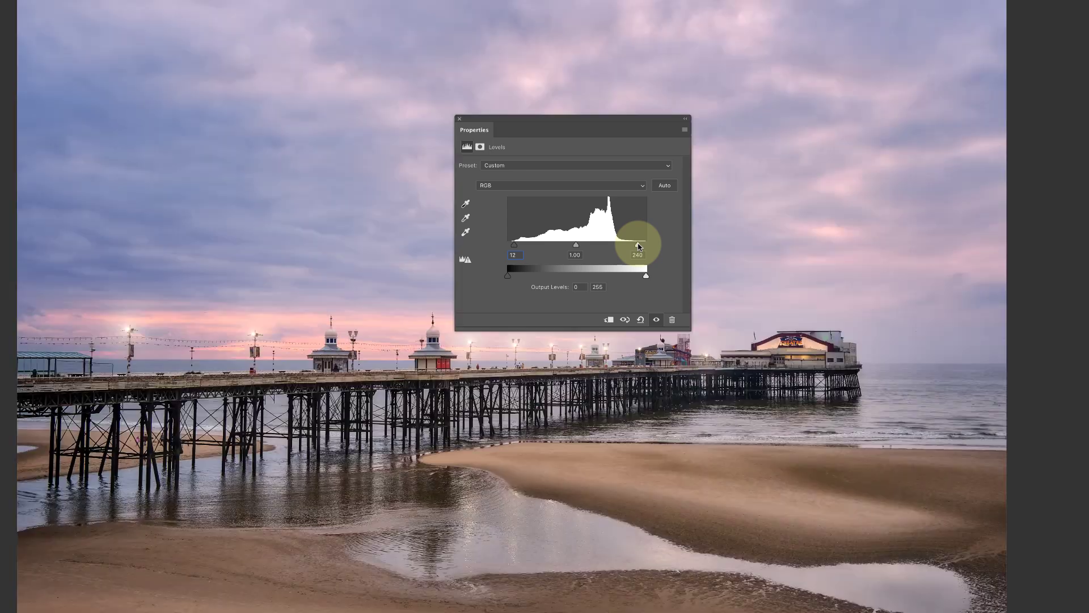
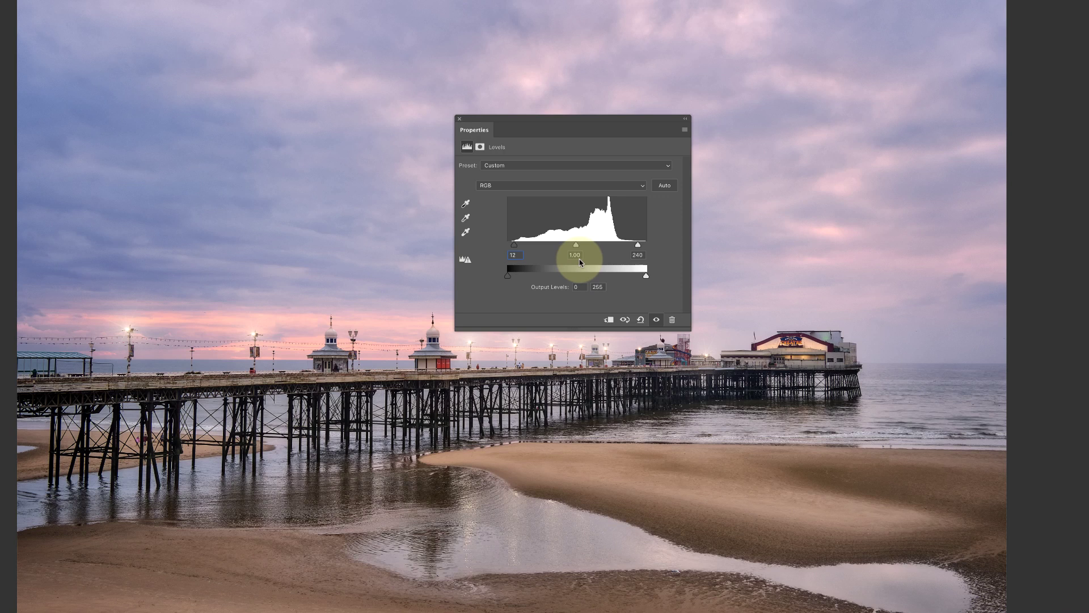
# - Try darker and brighter midtone settings in Levels, and return the midtone value to 1.00
pyautogui.moveTo(575, 248)
pyautogui.mouseDown()
pyautogui.moveTo(591, 251)
pyautogui.moveTo(567, 248)
pyautogui.moveTo(577, 248)
pyautogui.mouseUp()
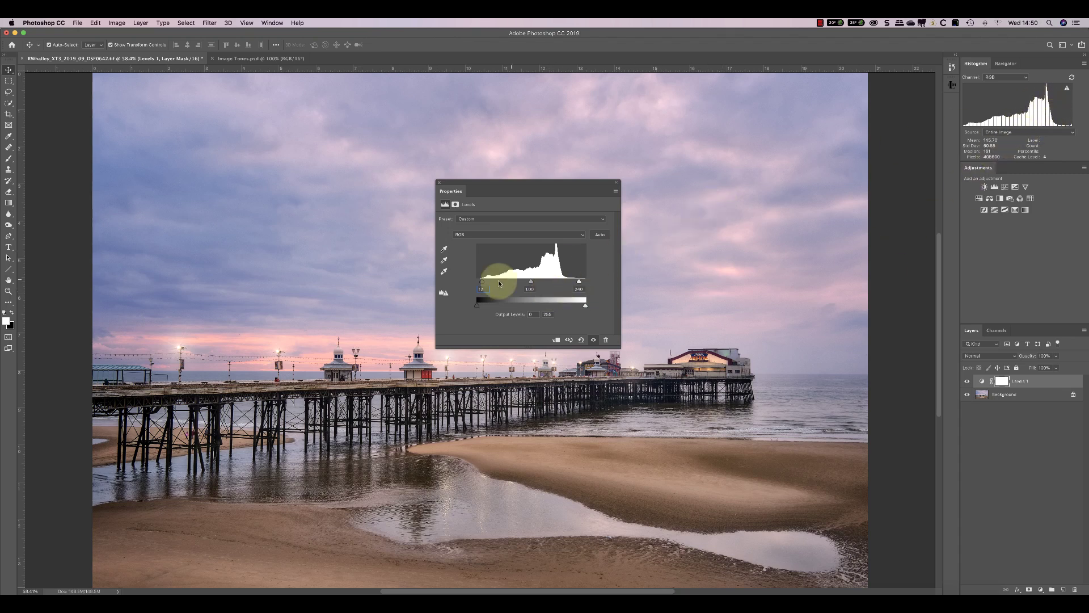
pyautogui.moveTo(532, 283); pyautogui.dragTo(538, 284)
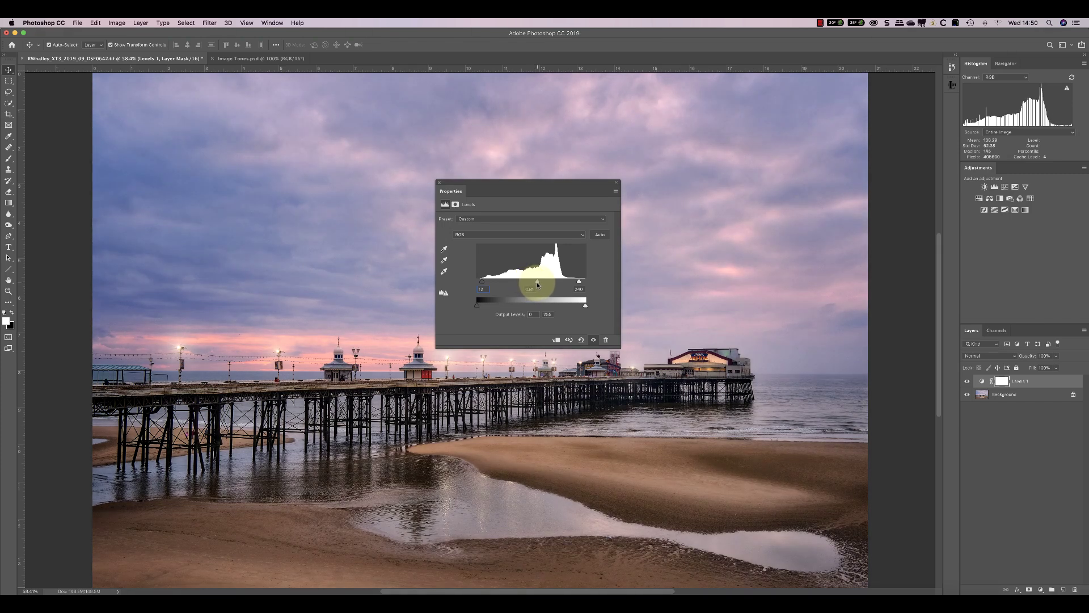
pyautogui.moveTo(538, 284); pyautogui.dragTo(522, 284)
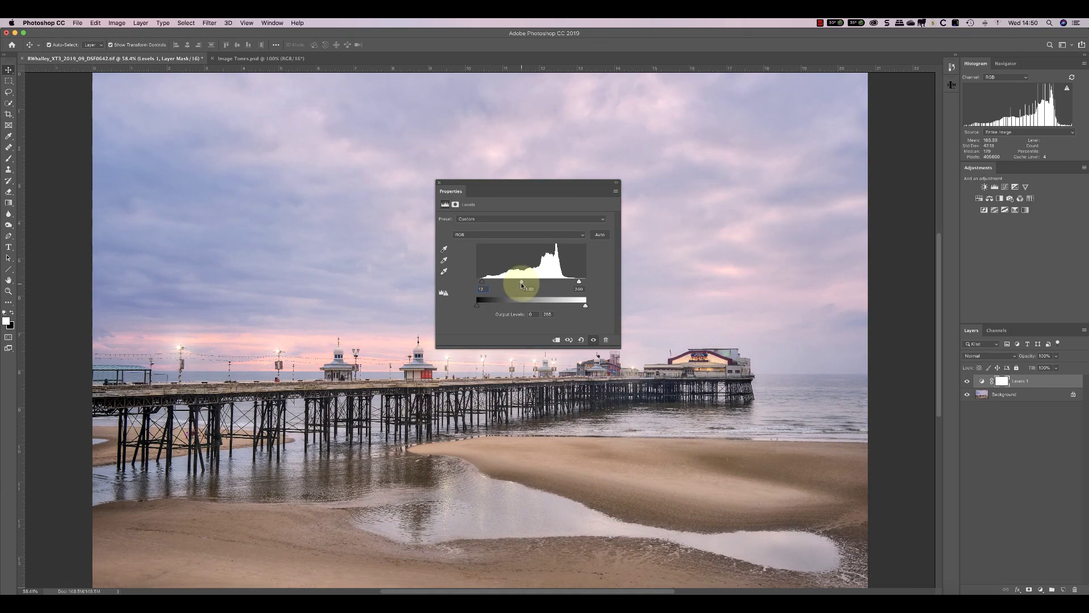
pyautogui.moveTo(522, 282); pyautogui.dragTo(530, 284)
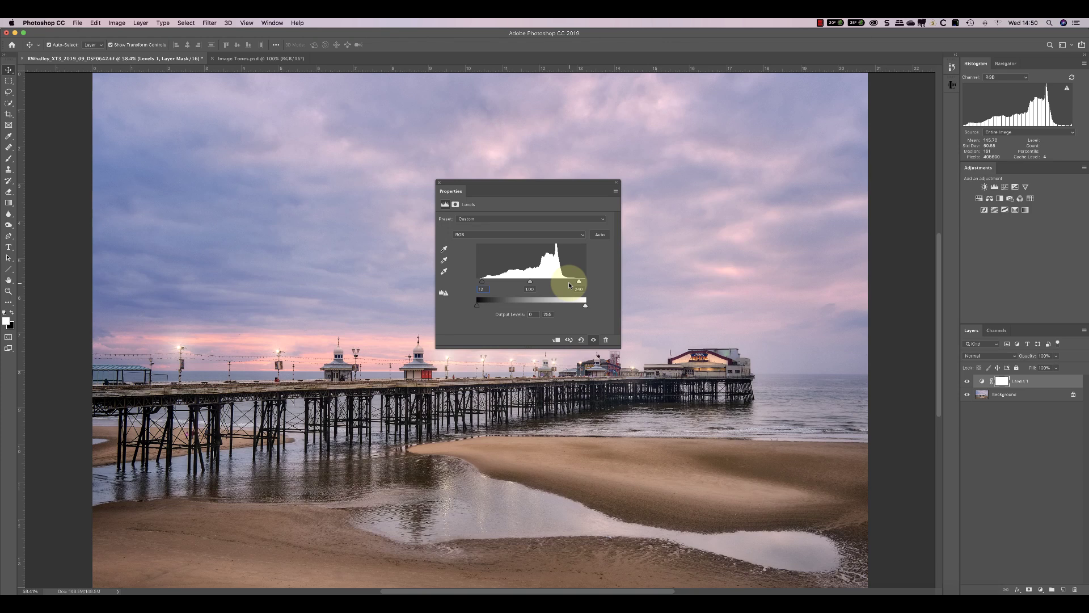
pyautogui.moveTo(530, 282); pyautogui.dragTo(540, 281)
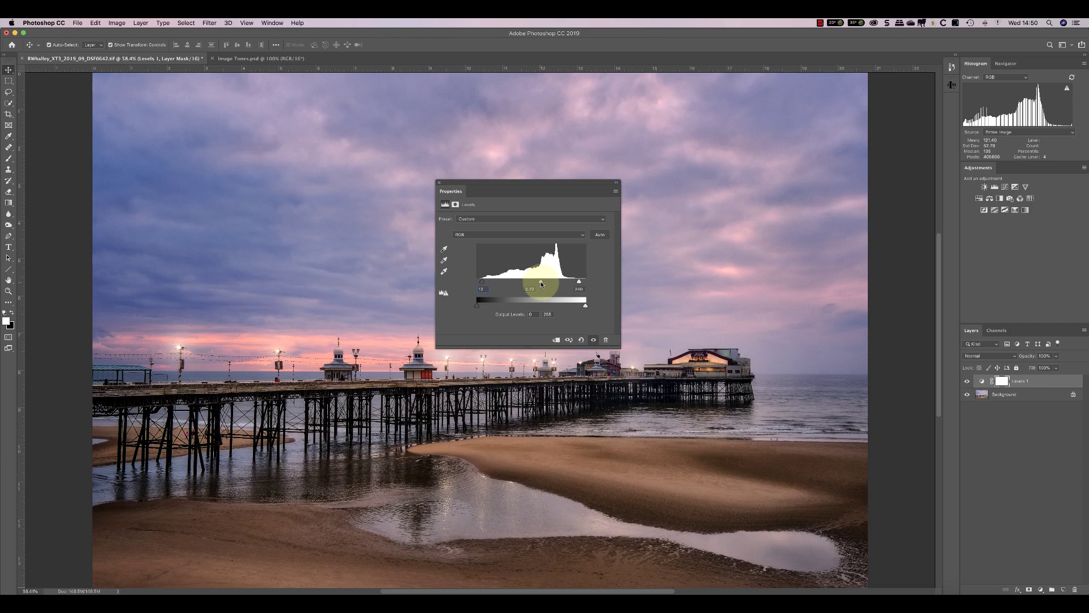
pyautogui.moveTo(541, 284); pyautogui.dragTo(523, 283)
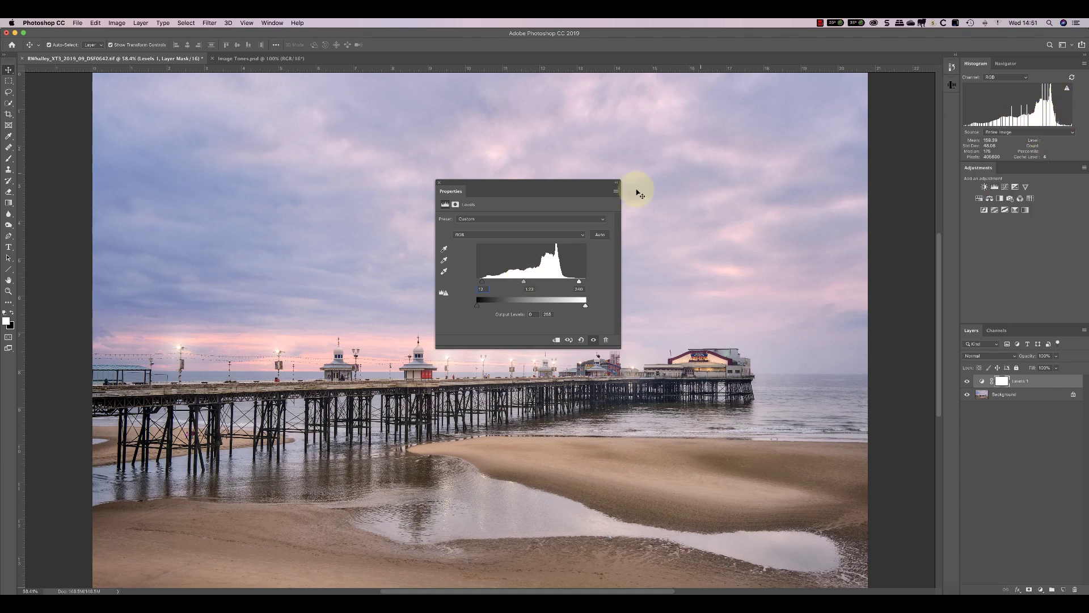
pyautogui.moveTo(524, 281); pyautogui.dragTo(532, 284)
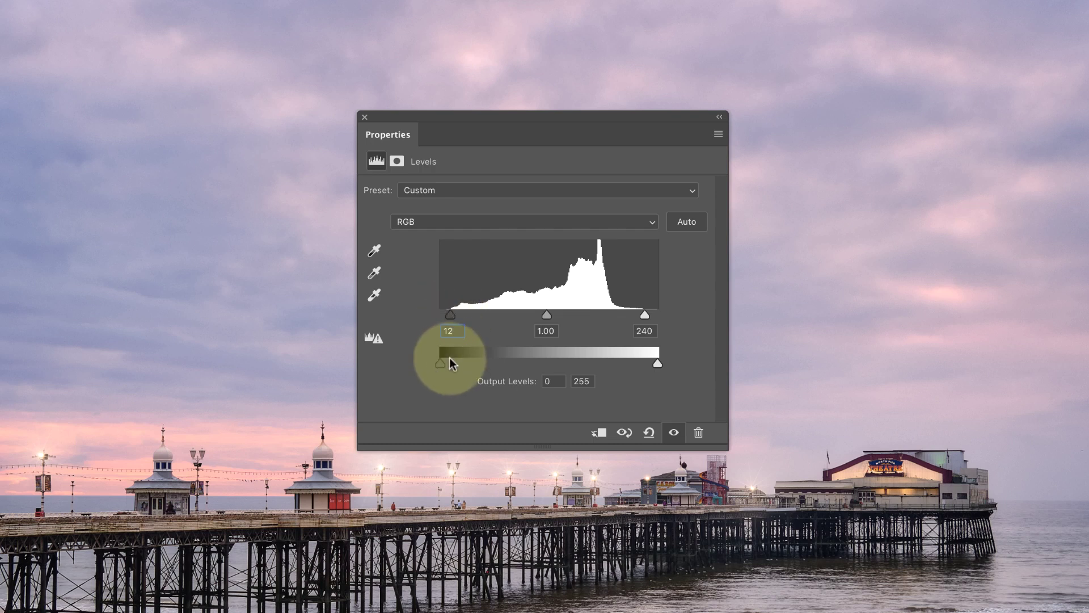
# - Set the output black level to 12 and compare the photo with the Levels layer hidden and shown
pyautogui.moveTo(439, 364); pyautogui.dragTo(450, 365)
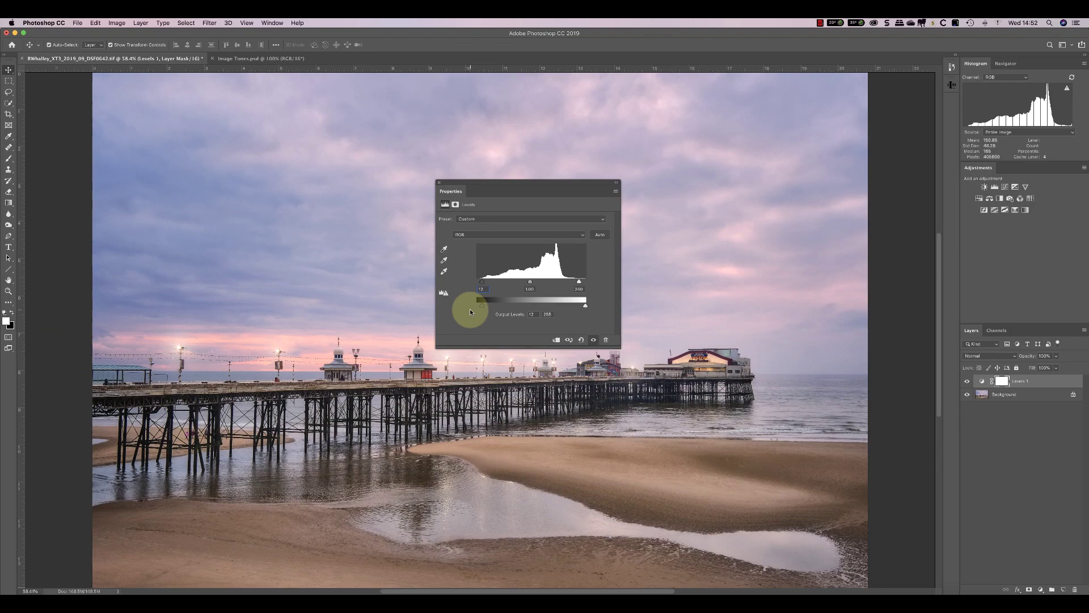
pyautogui.click(968, 382)
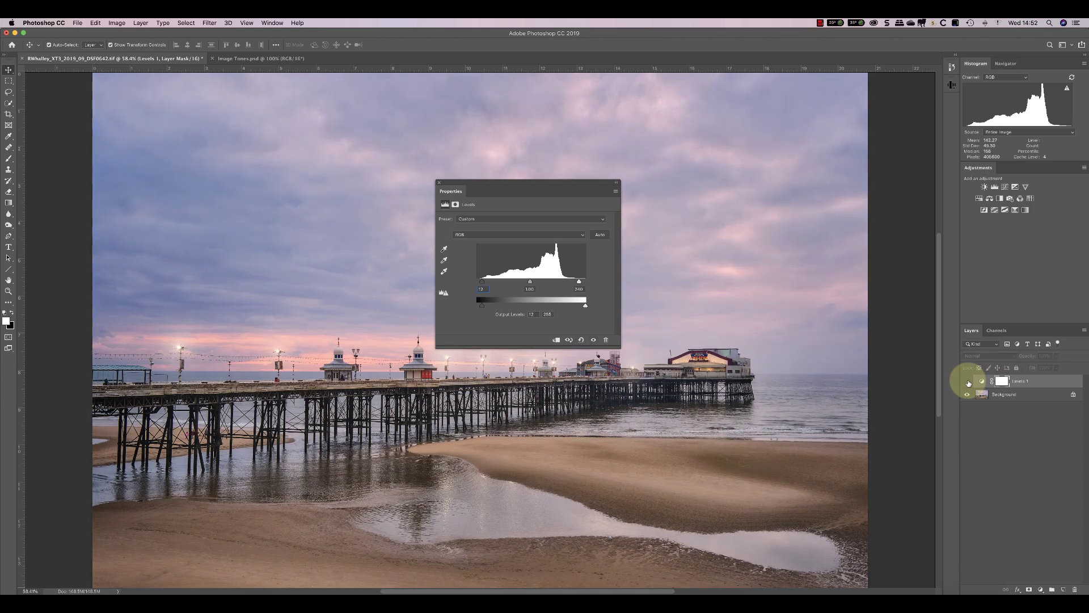
pyautogui.click(968, 382)
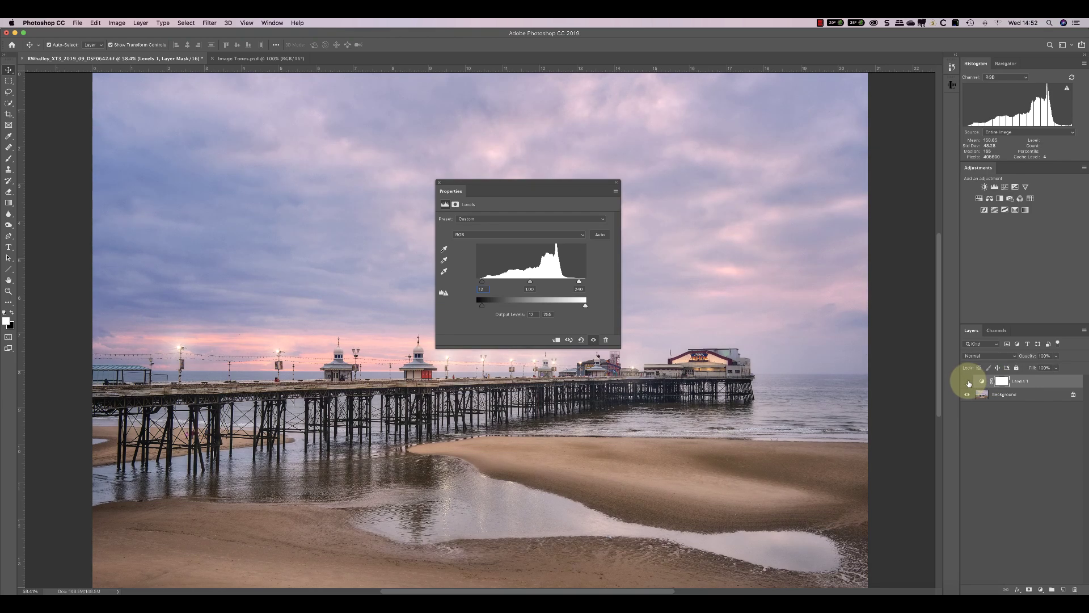
pyautogui.click(968, 382)
pyautogui.click(968, 382)
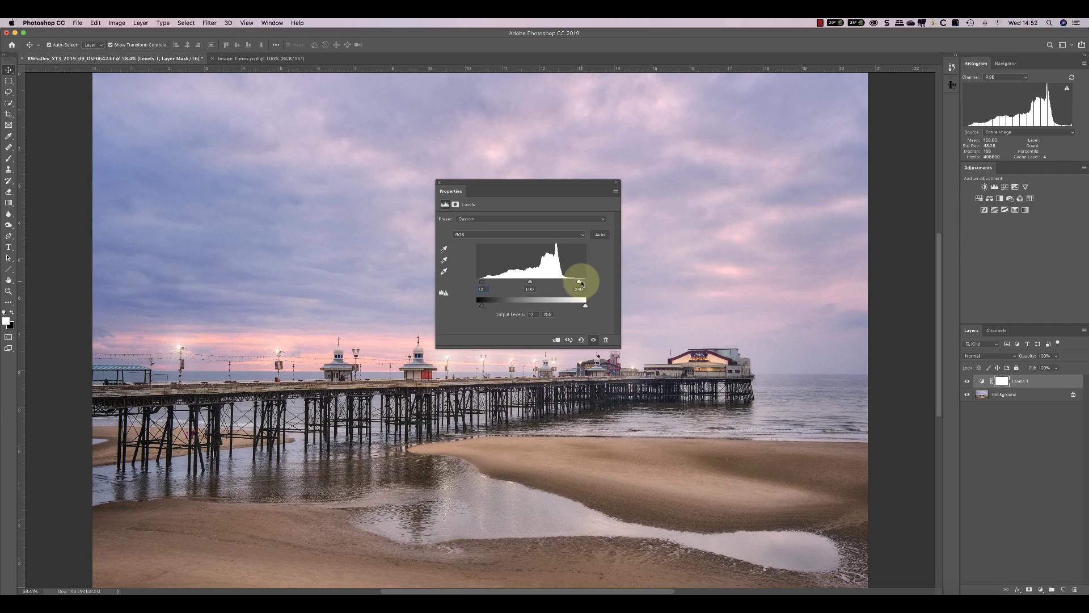
# - Set the output white level to 240 and toggle the Levels layer's visibility to compare with the original
pyautogui.moveTo(585, 306); pyautogui.dragTo(581, 307)
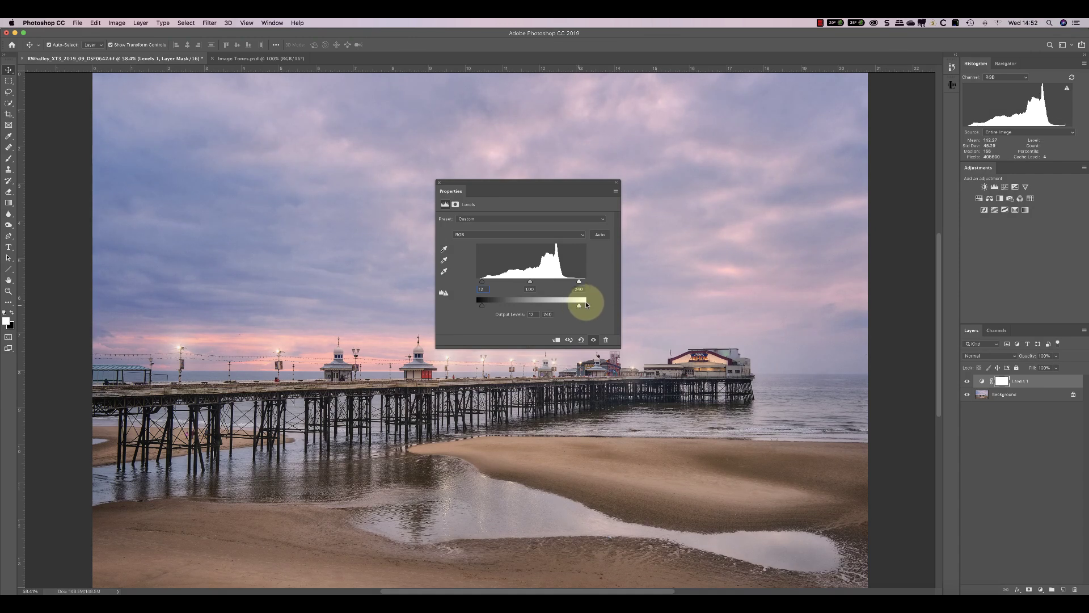
pyautogui.click(965, 382)
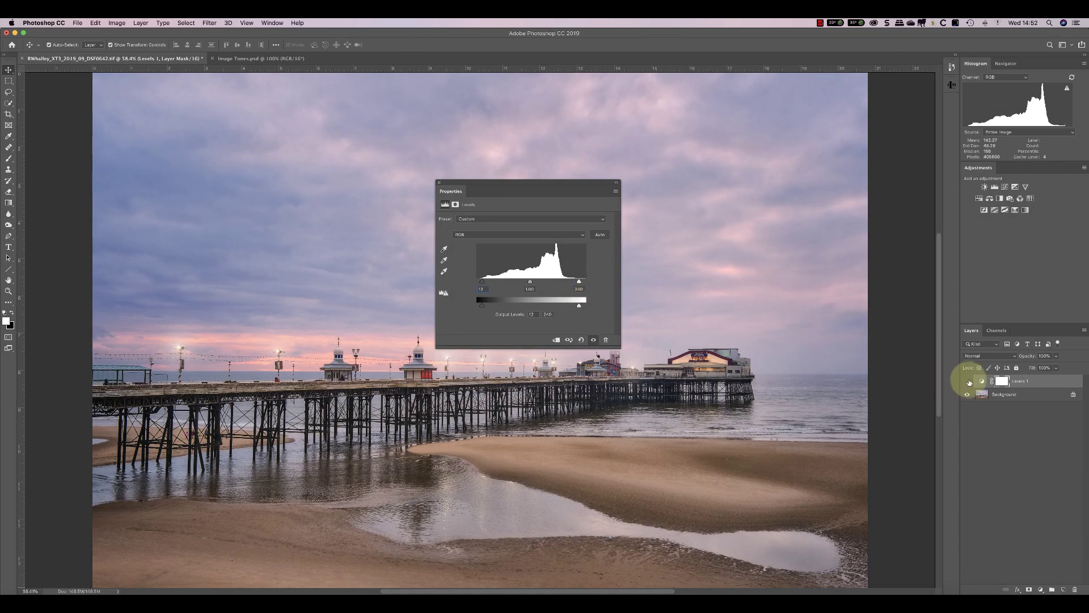
pyautogui.click(968, 382)
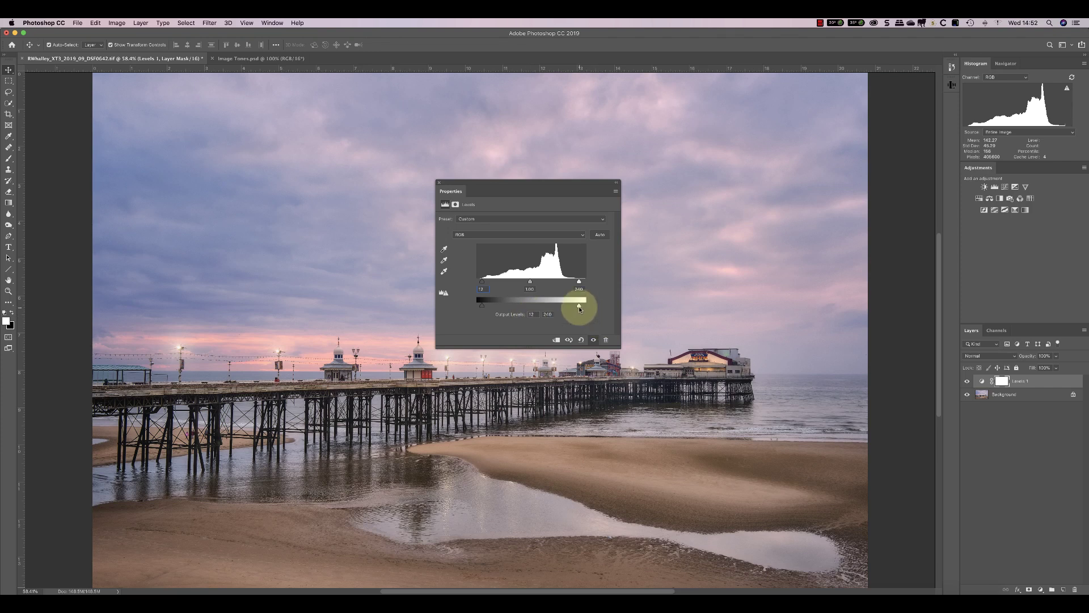
# - Try an output white level of 200 and a different output black level, and restore the output range to 0–255
pyautogui.moveTo(579, 305); pyautogui.dragTo(568, 306)
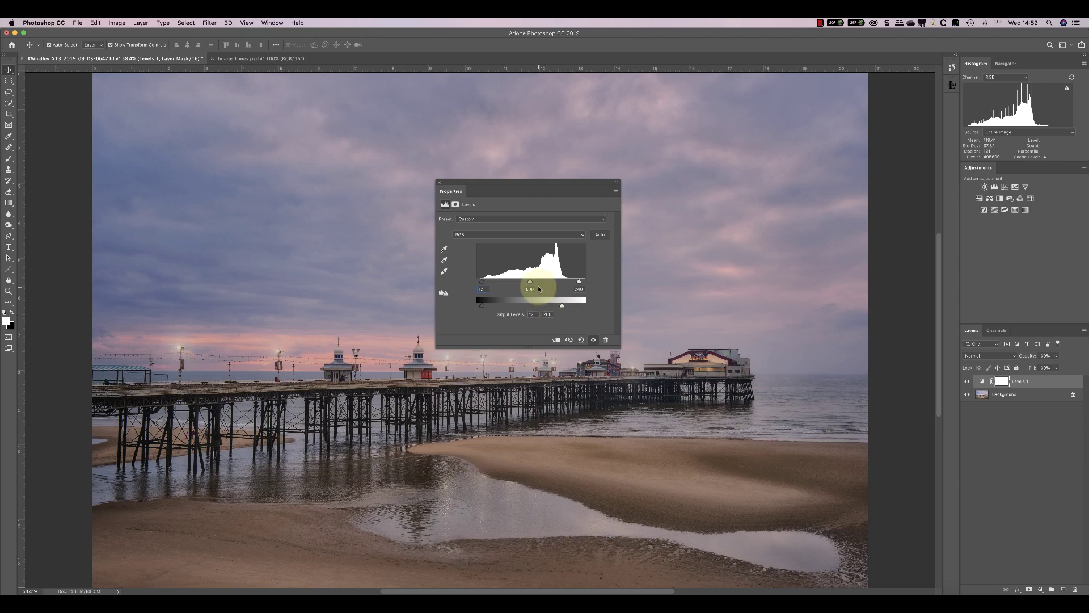
pyautogui.click(482, 306)
pyautogui.moveTo(482, 307); pyautogui.dragTo(490, 308)
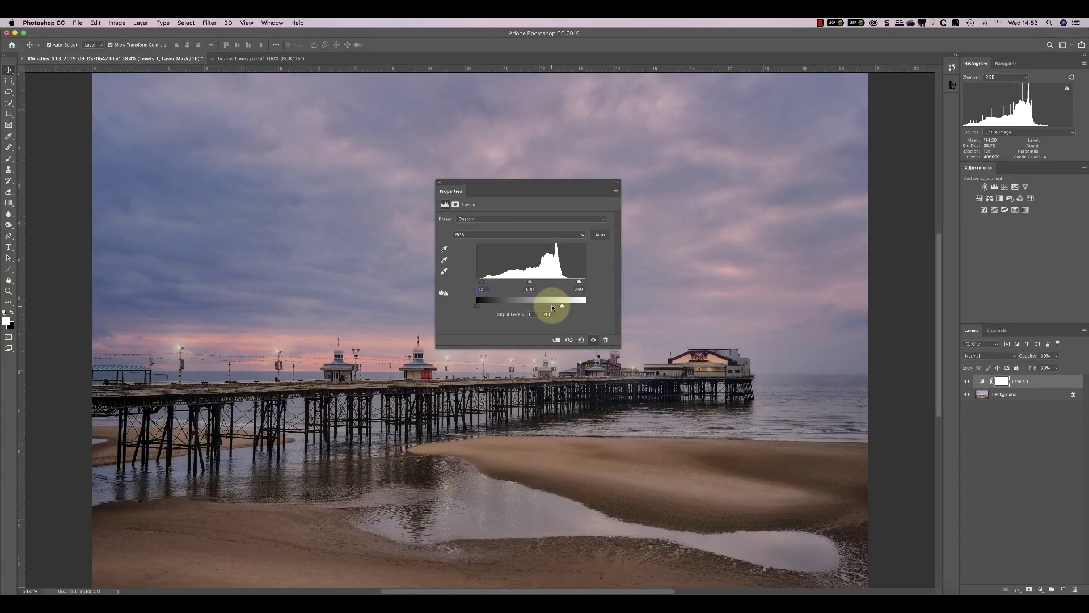
pyautogui.moveTo(574, 309); pyautogui.dragTo(594, 304)
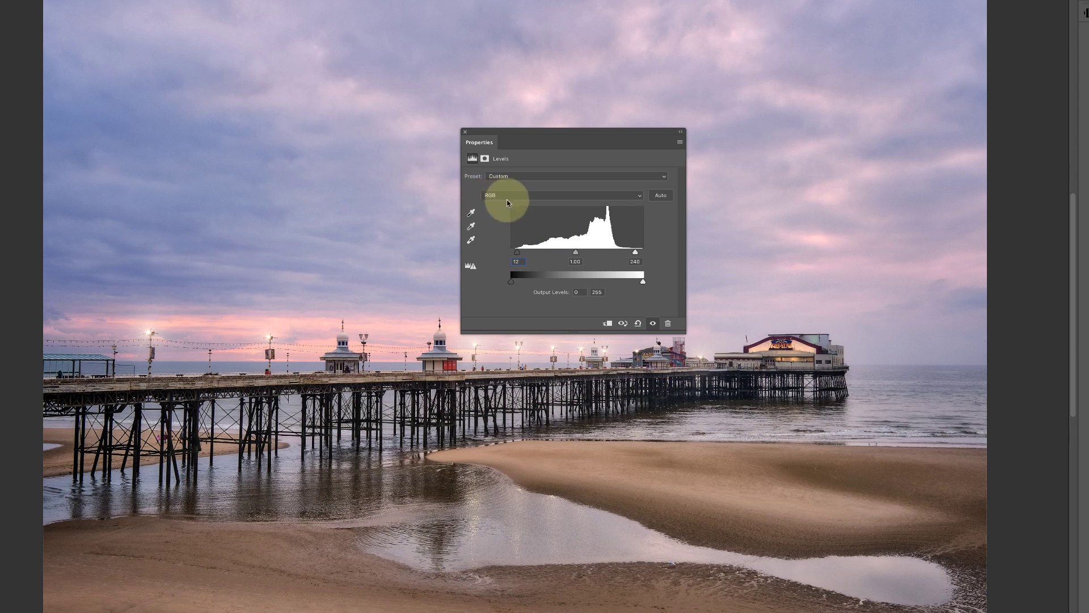
# - Raise the Red channel's input black level slightly and set its input white level to 247 in the Levels adjustment
pyautogui.click(639, 196)
pyautogui.click(493, 202)
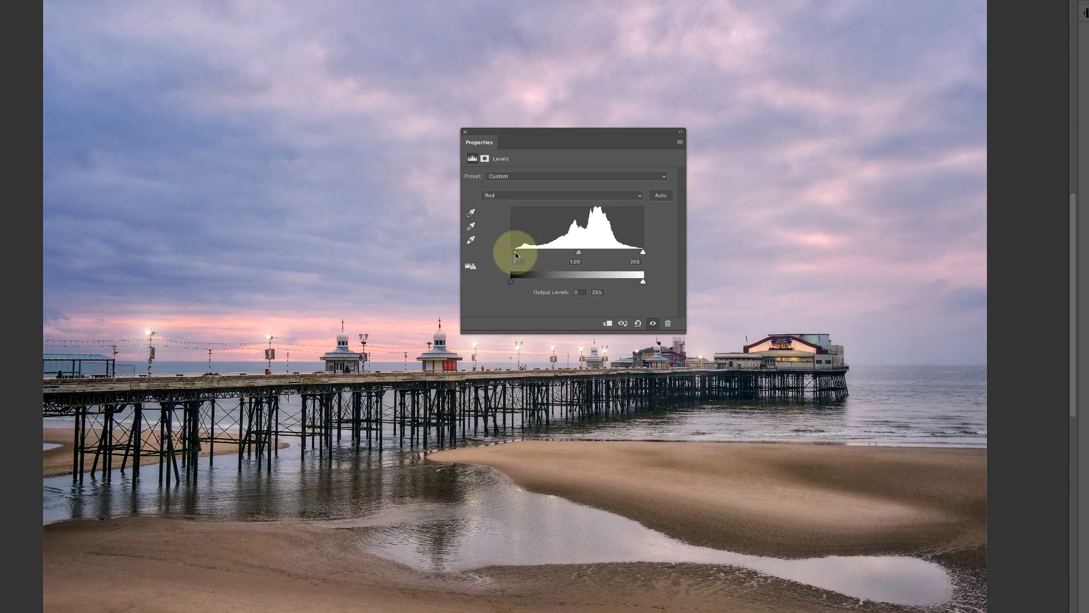
pyautogui.moveTo(519, 253); pyautogui.dragTo(515, 254)
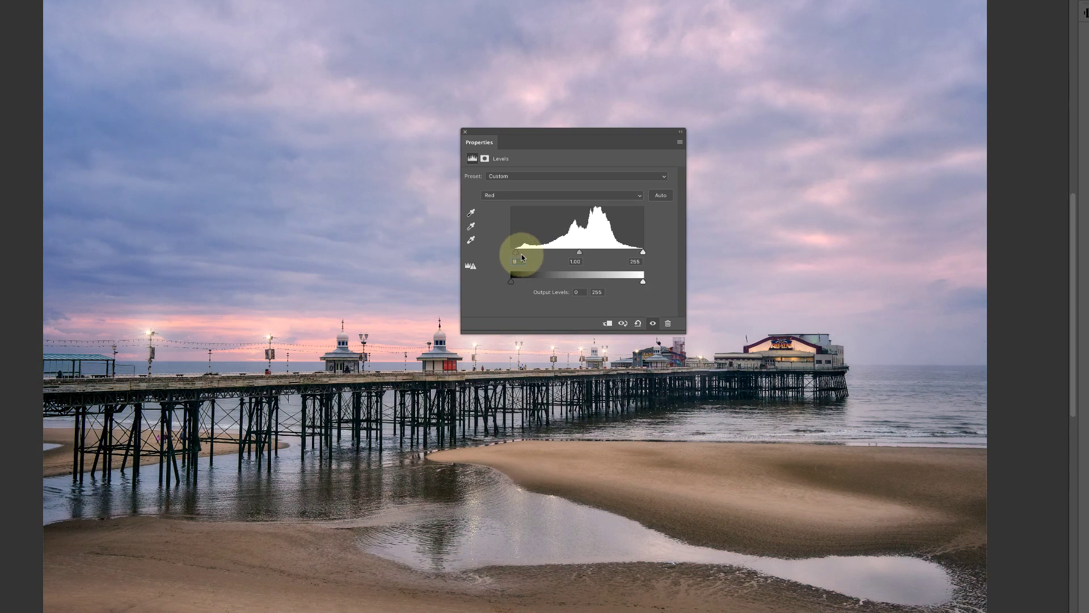
pyautogui.moveTo(643, 252); pyautogui.dragTo(640, 255)
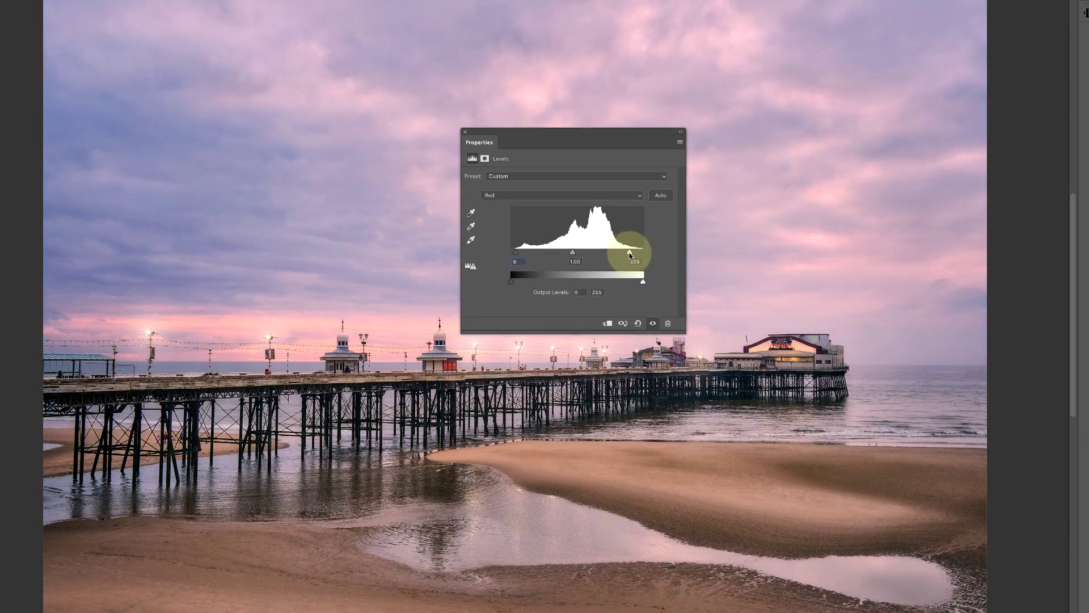
# - Raise the Blue channel's input black level slightly and set its input white level to 238
pyautogui.click(511, 198)
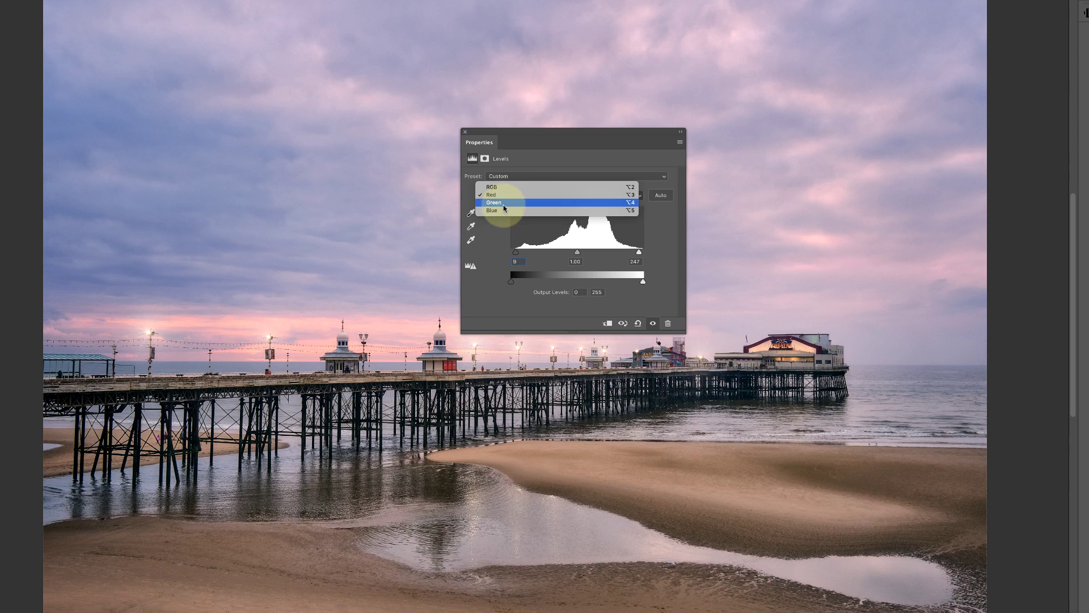
pyautogui.click(502, 212)
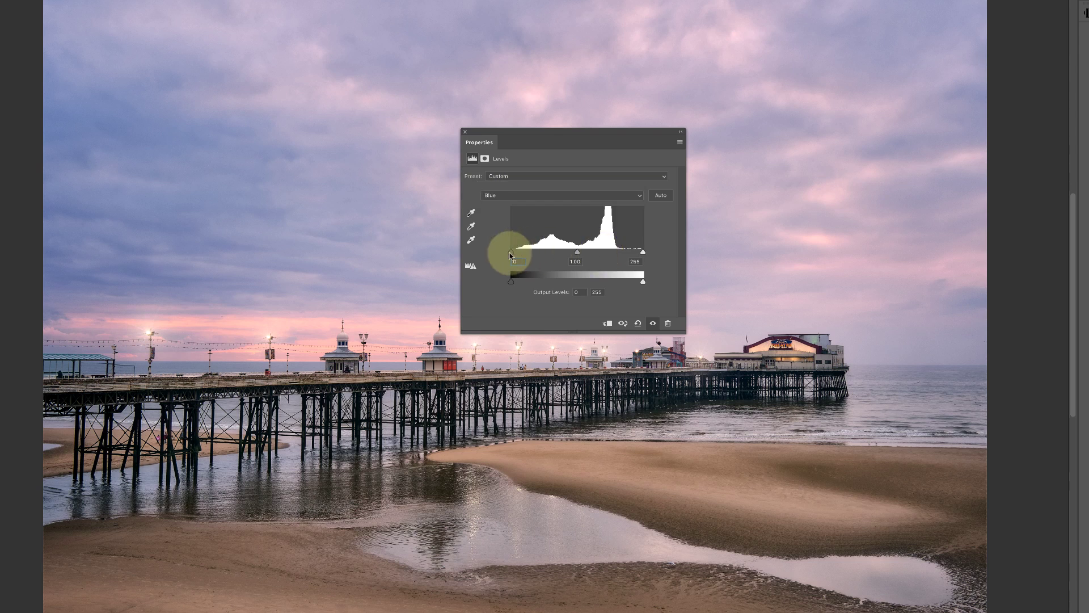
pyautogui.moveTo(642, 255); pyautogui.dragTo(631, 254)
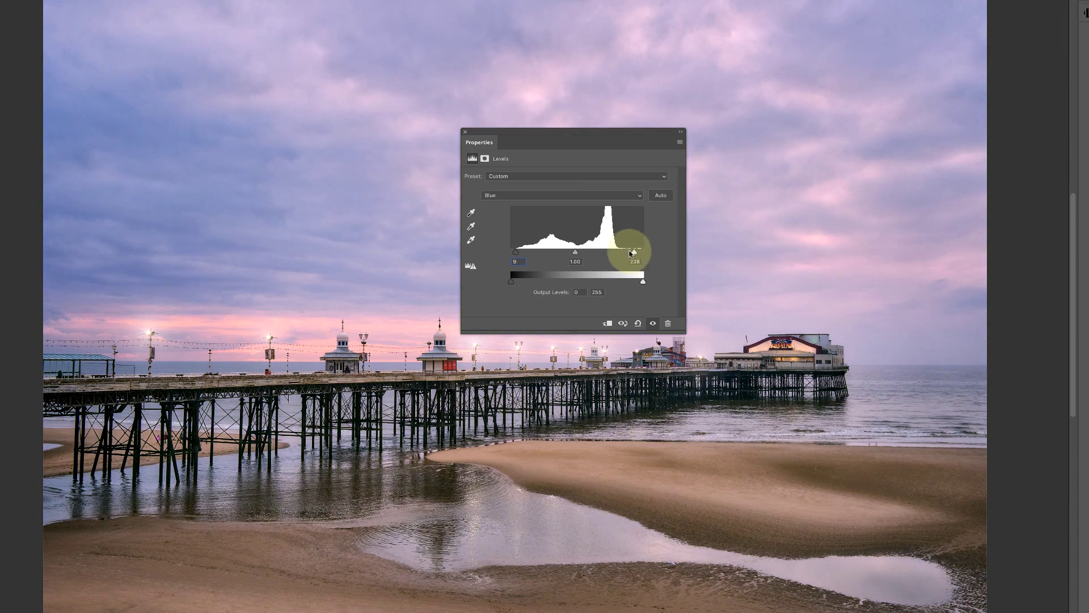
# - Set the Green channel's input white level to 233 and midtone to 0.91, and compare the photo with the Levels layer hidden and shown
pyautogui.click(491, 196)
pyautogui.click(493, 187)
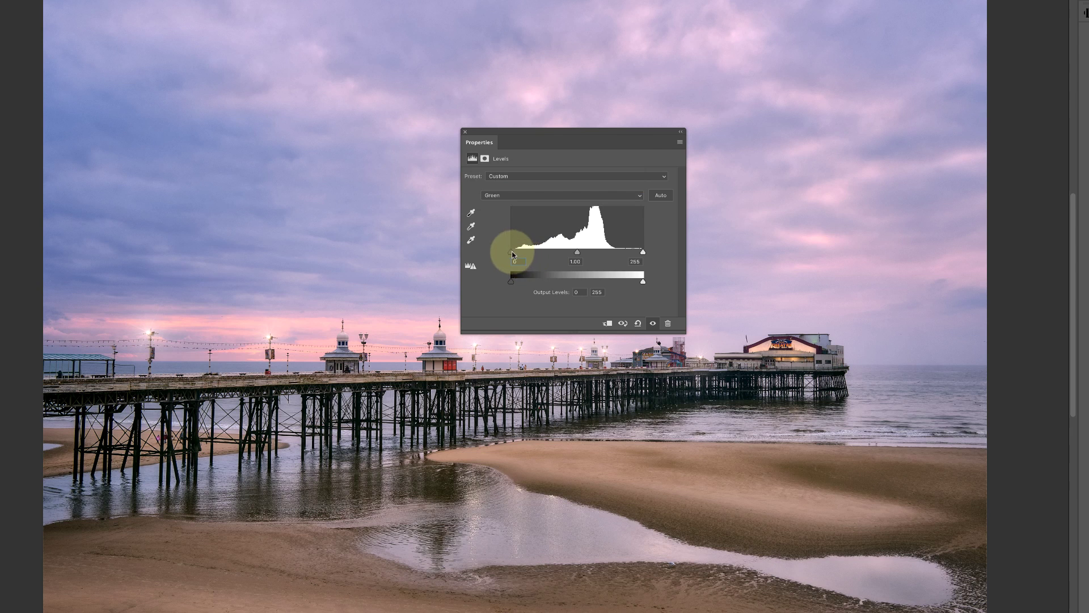
pyautogui.click(642, 253)
pyautogui.moveTo(641, 254); pyautogui.dragTo(578, 255)
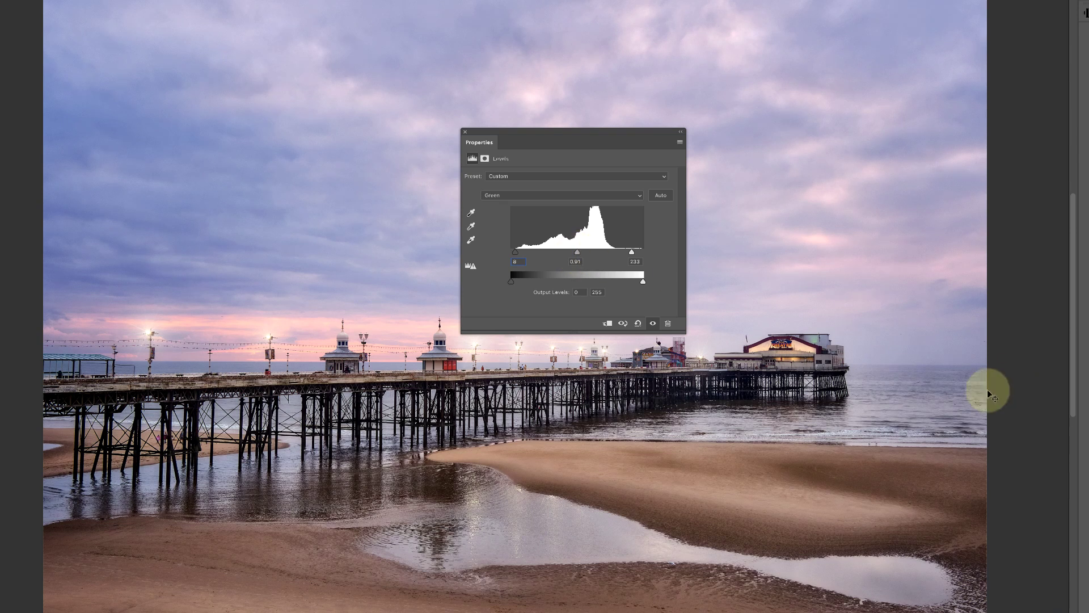
pyautogui.click(653, 323)
pyautogui.click(654, 323)
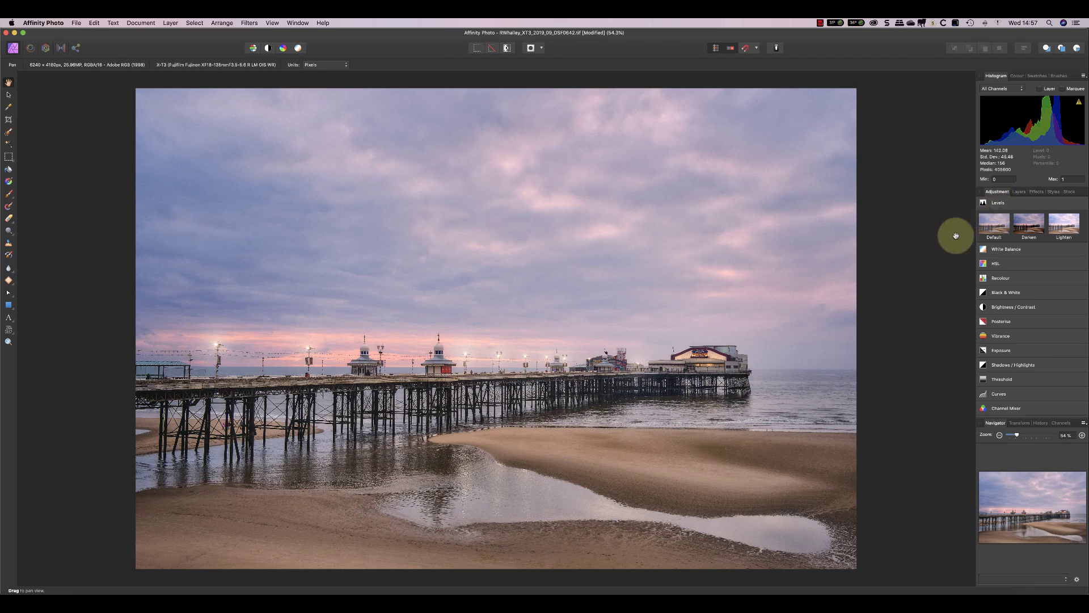
# - In Affinity Photo, add a default Levels adjustment to the pier photo with Black Level 5%, White Level 97% and Gamma 1
pyautogui.click(1000, 225)
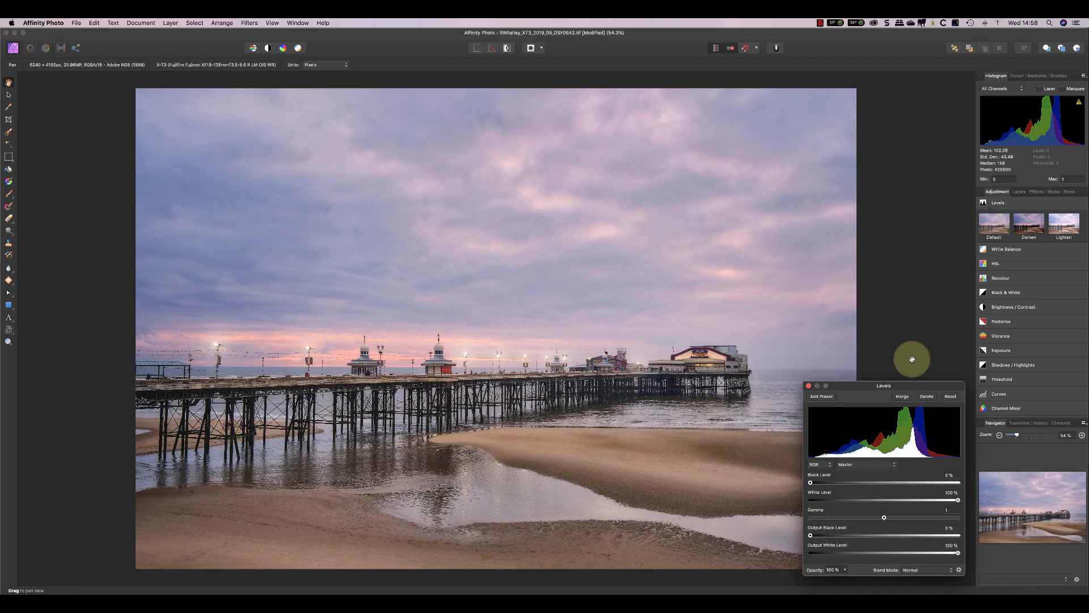
pyautogui.moveTo(911, 390); pyautogui.dragTo(792, 170)
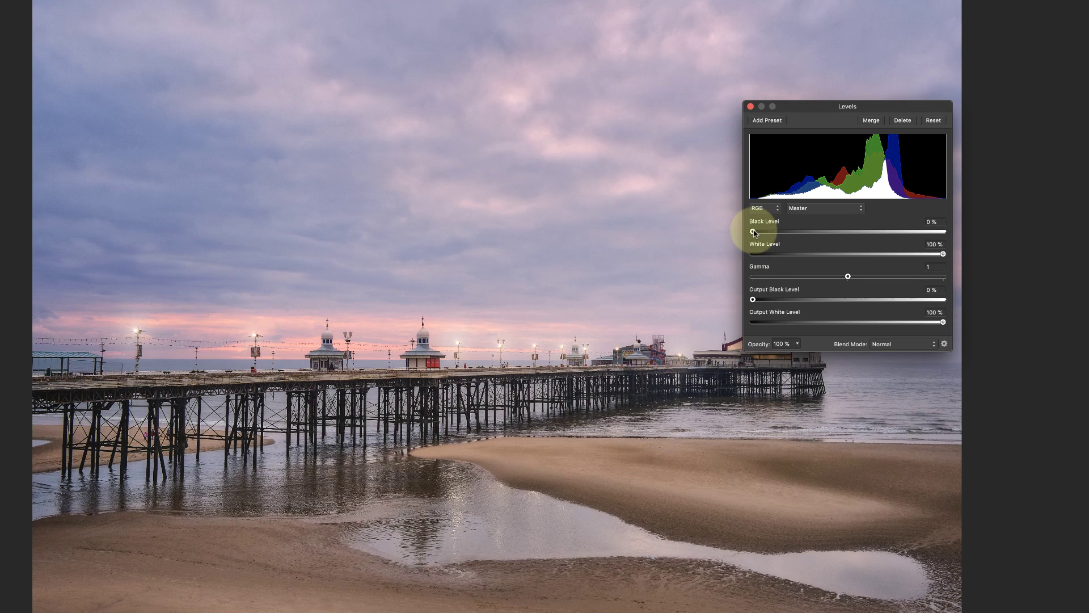
pyautogui.moveTo(754, 232); pyautogui.dragTo(762, 233)
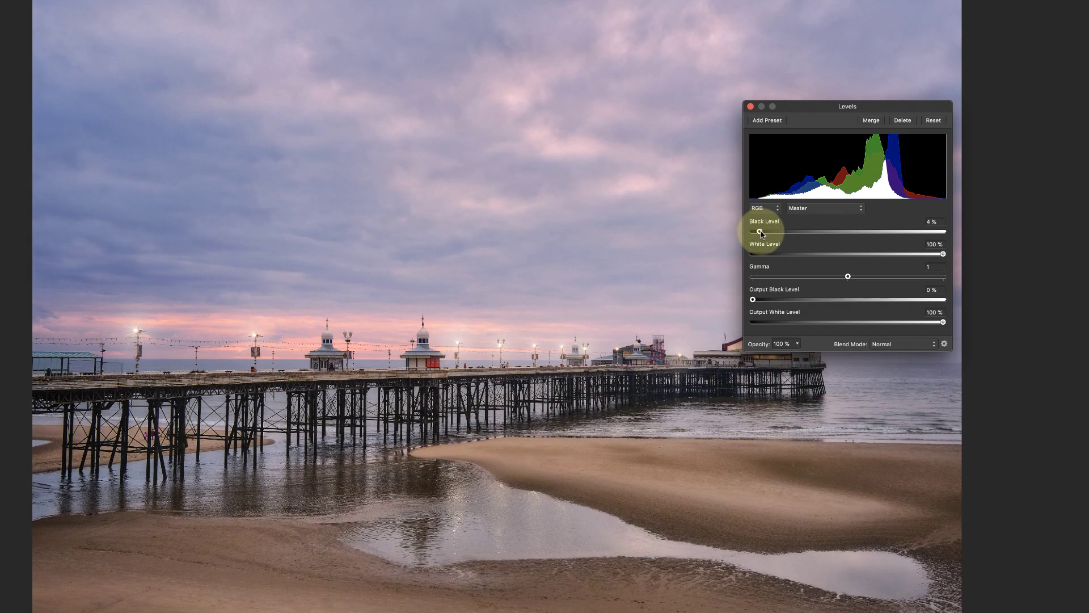
pyautogui.moveTo(763, 233); pyautogui.dragTo(763, 233)
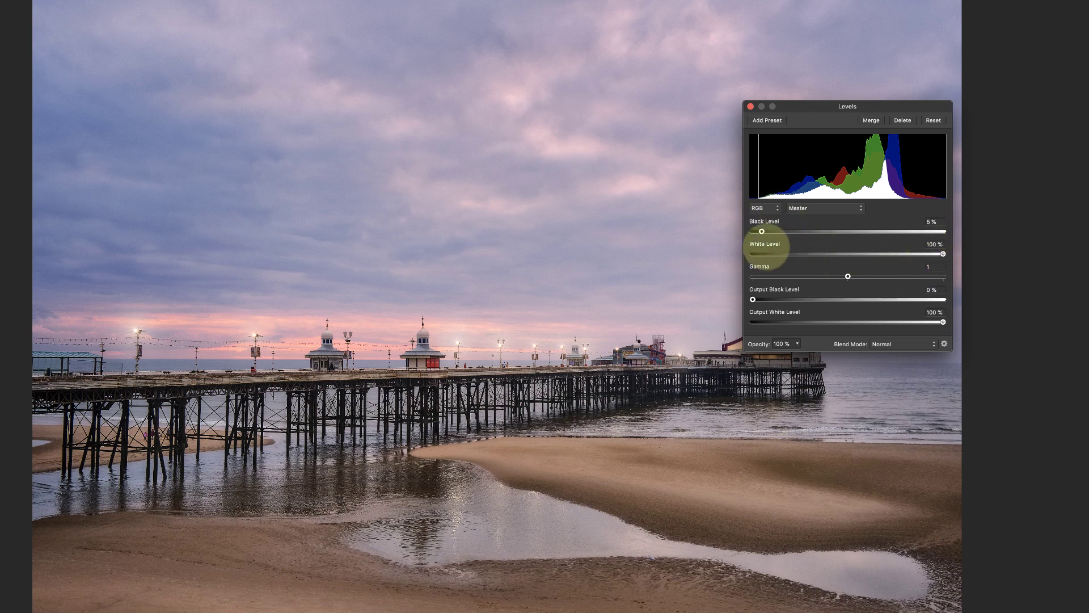
pyautogui.moveTo(943, 254)
pyautogui.mouseDown()
pyautogui.moveTo(918, 255)
pyautogui.moveTo(937, 254)
pyautogui.mouseUp()
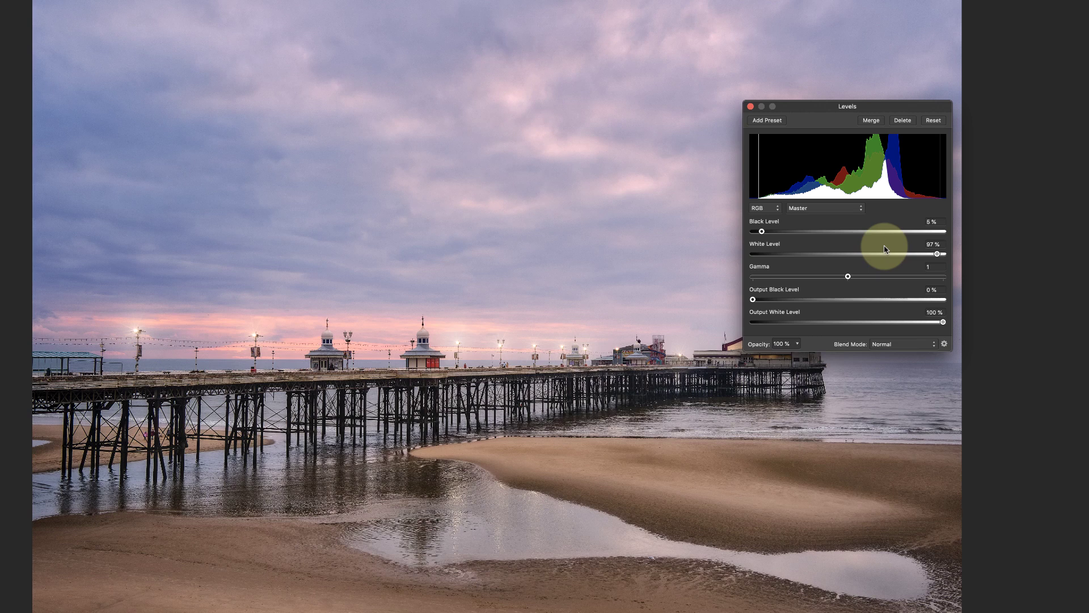
pyautogui.moveTo(848, 276)
pyautogui.mouseDown()
pyautogui.moveTo(863, 279)
pyautogui.moveTo(819, 277)
pyautogui.moveTo(871, 280)
pyautogui.moveTo(835, 280)
pyautogui.moveTo(849, 280)
pyautogui.mouseUp()
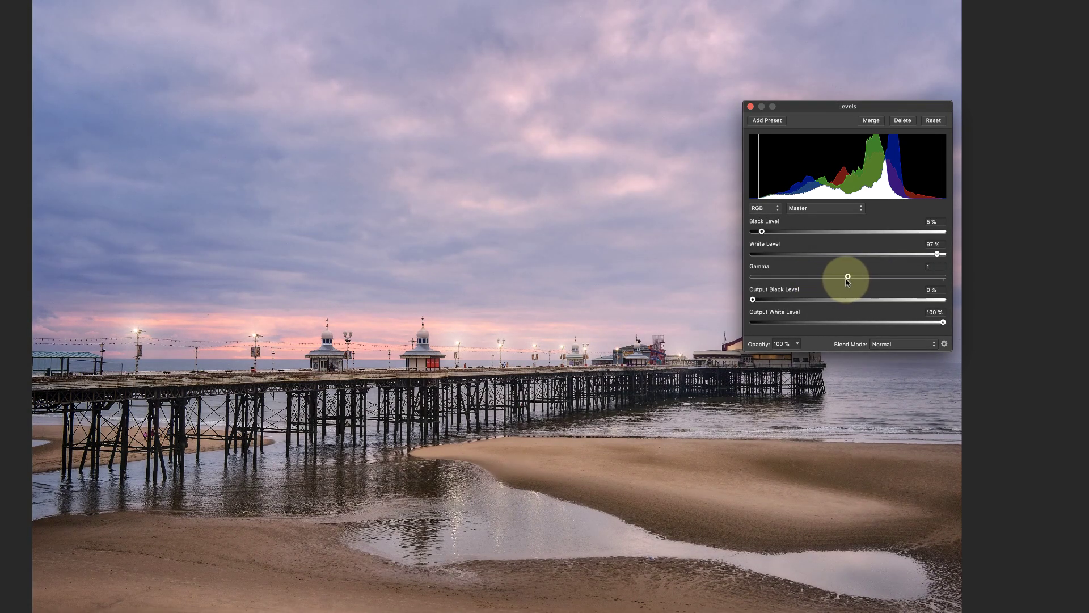
# - Try output levels of 5% black and 97% white, compare with the adjustment hidden, and restore the full output range
pyautogui.moveTo(753, 299); pyautogui.dragTo(764, 302)
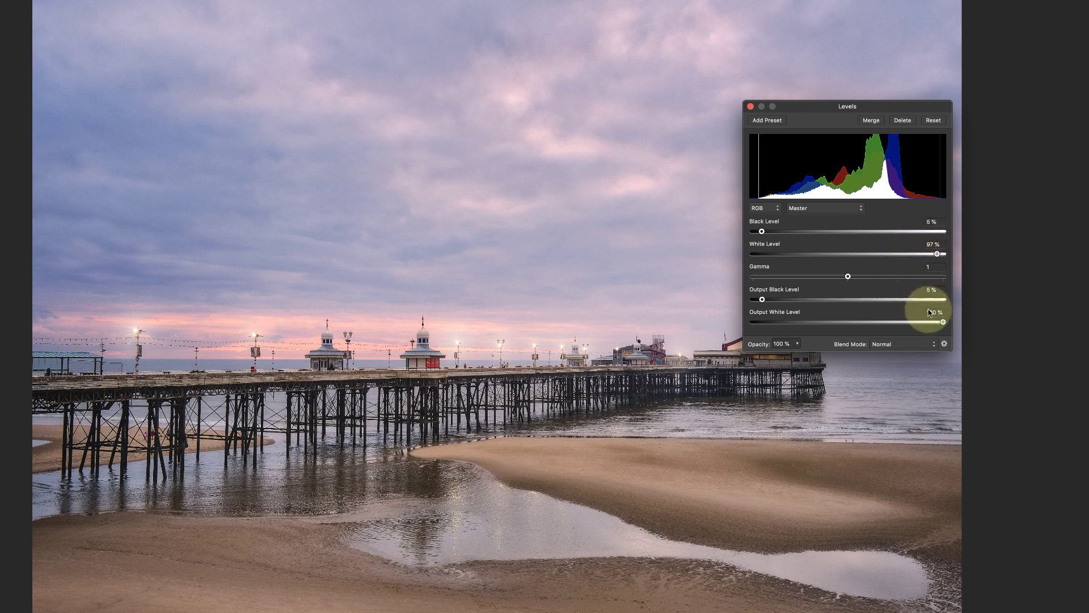
pyautogui.moveTo(944, 322); pyautogui.dragTo(938, 323)
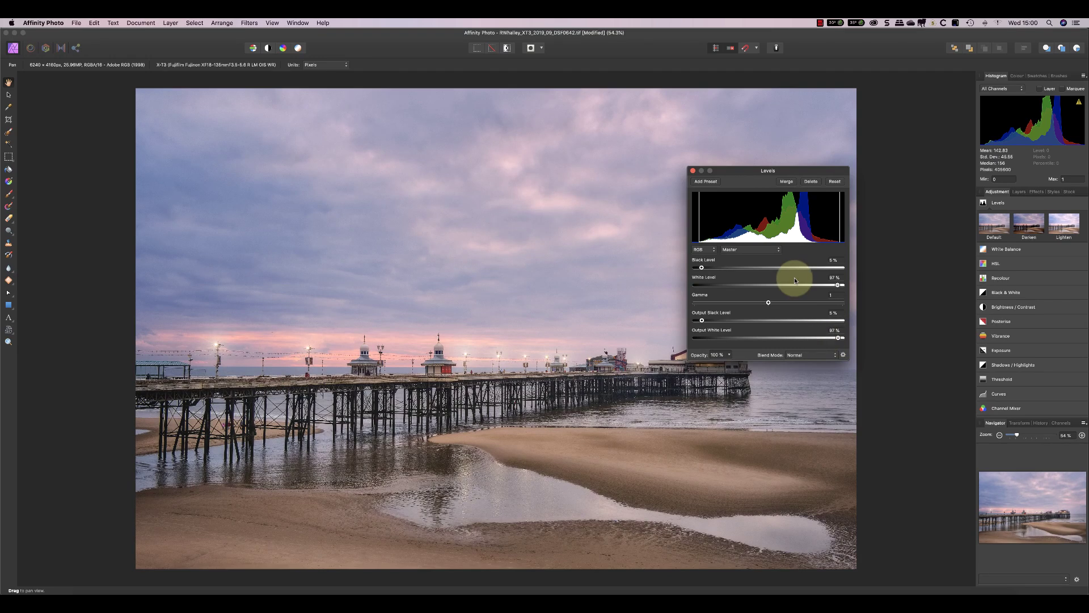
pyautogui.click(1019, 191)
pyautogui.click(1077, 216)
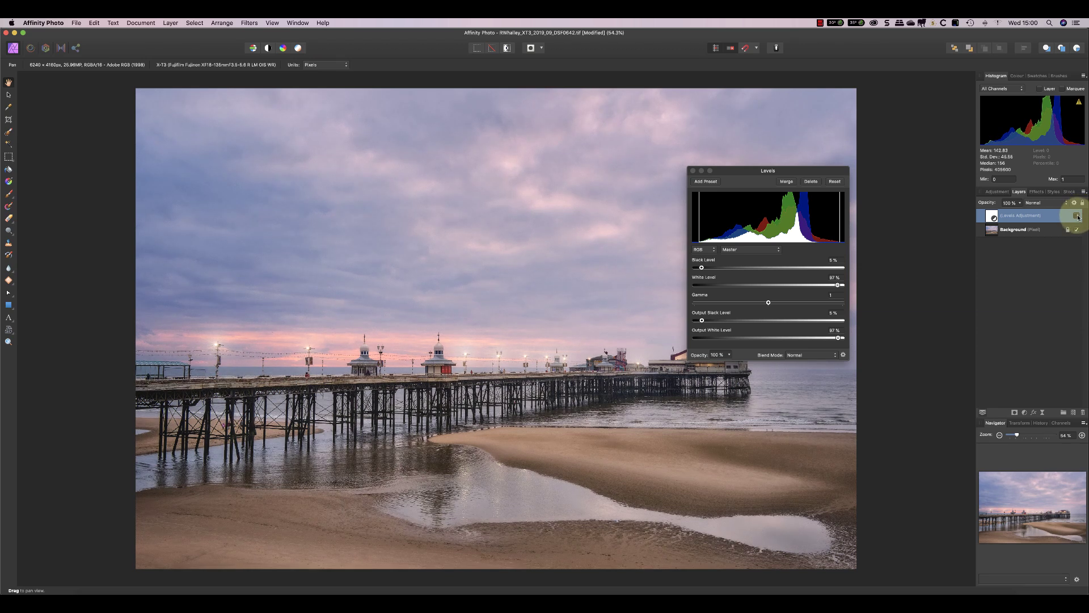
pyautogui.click(1077, 216)
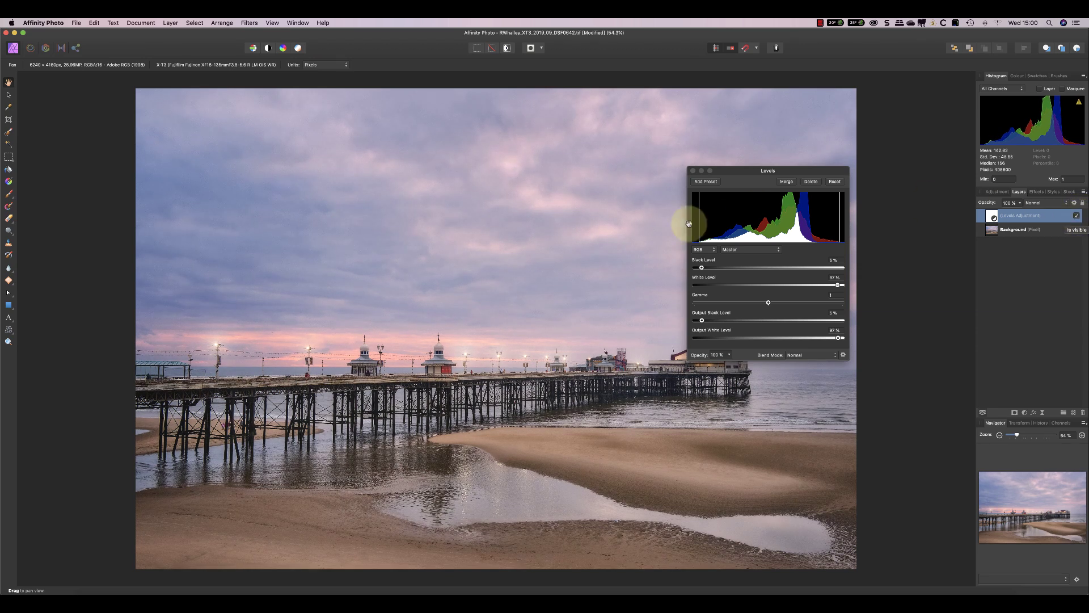
pyautogui.moveTo(702, 321); pyautogui.dragTo(693, 321)
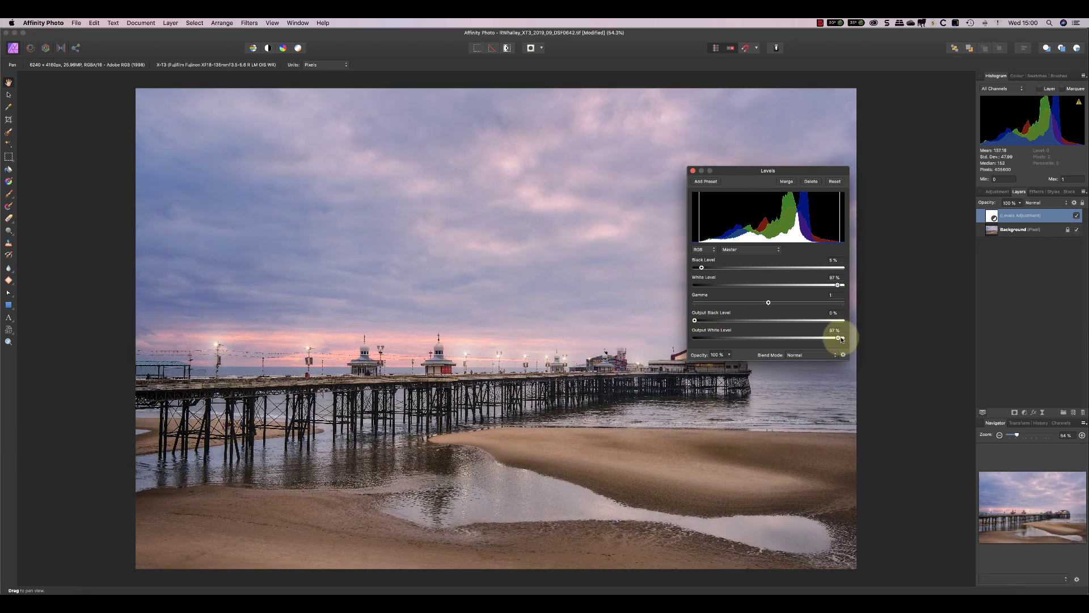
pyautogui.moveTo(841, 339); pyautogui.dragTo(879, 336)
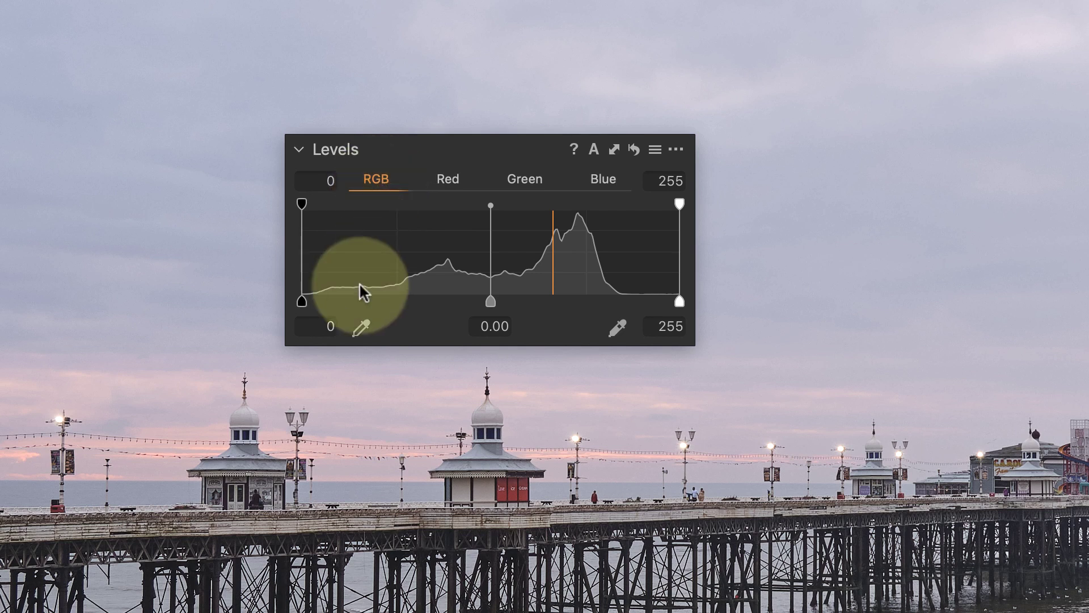
# - In Capture One, set the RGB input levels to 12 and 218 and the output levels to 12 and about 216, and try the midtone control
pyautogui.moveTo(301, 303); pyautogui.dragTo(319, 303)
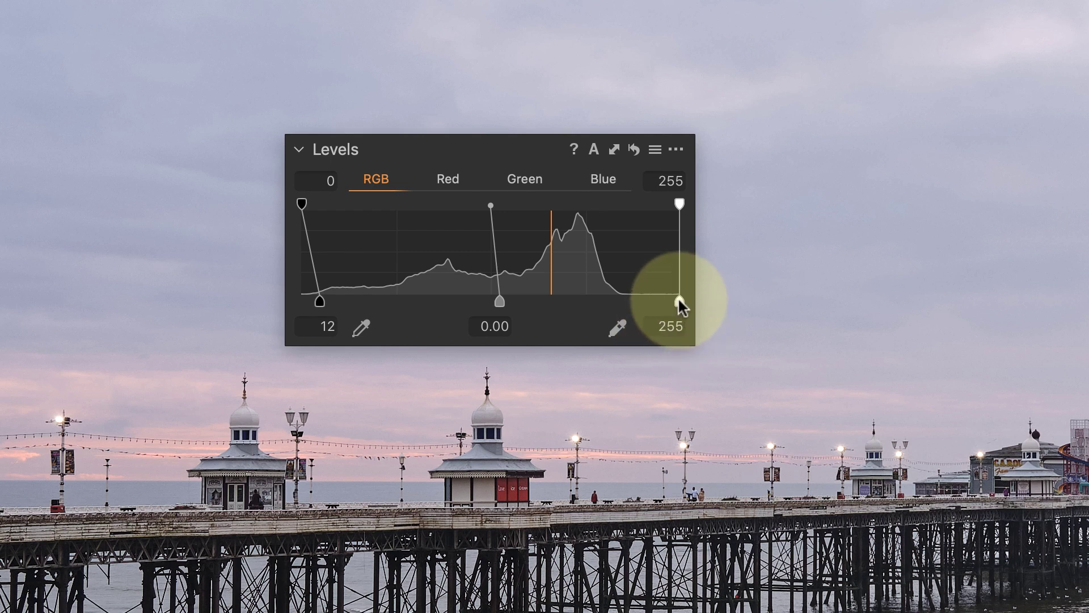
pyautogui.moveTo(678, 299); pyautogui.dragTo(621, 303)
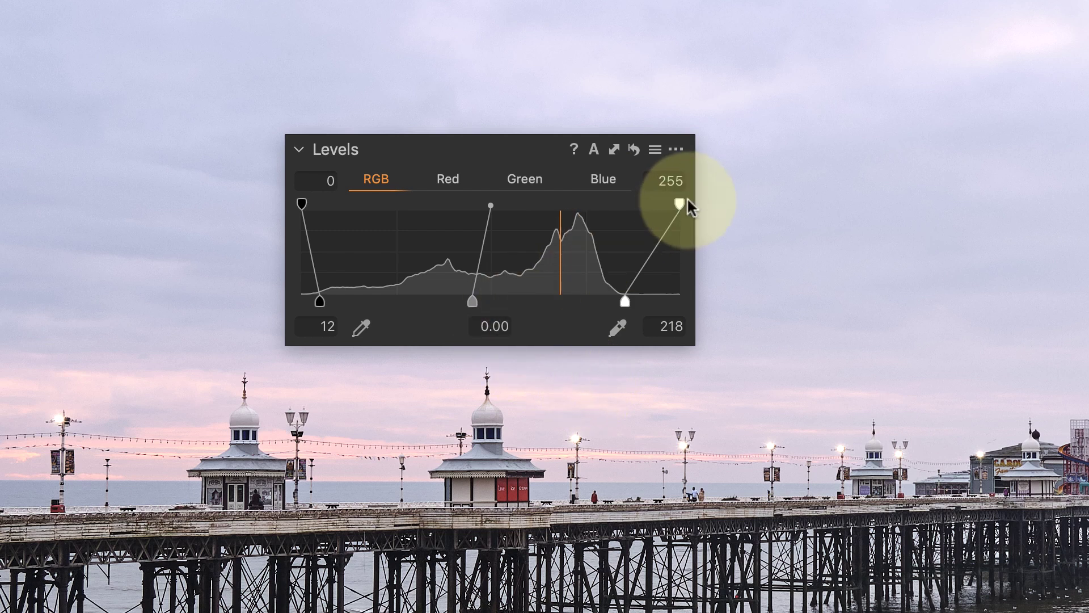
pyautogui.moveTo(680, 203); pyautogui.dragTo(620, 206)
pyautogui.moveTo(304, 208); pyautogui.dragTo(320, 204)
pyautogui.moveTo(476, 302)
pyautogui.mouseDown()
pyautogui.moveTo(492, 302)
pyautogui.moveTo(443, 301)
pyautogui.moveTo(491, 301)
pyautogui.moveTo(471, 302)
pyautogui.mouseUp()
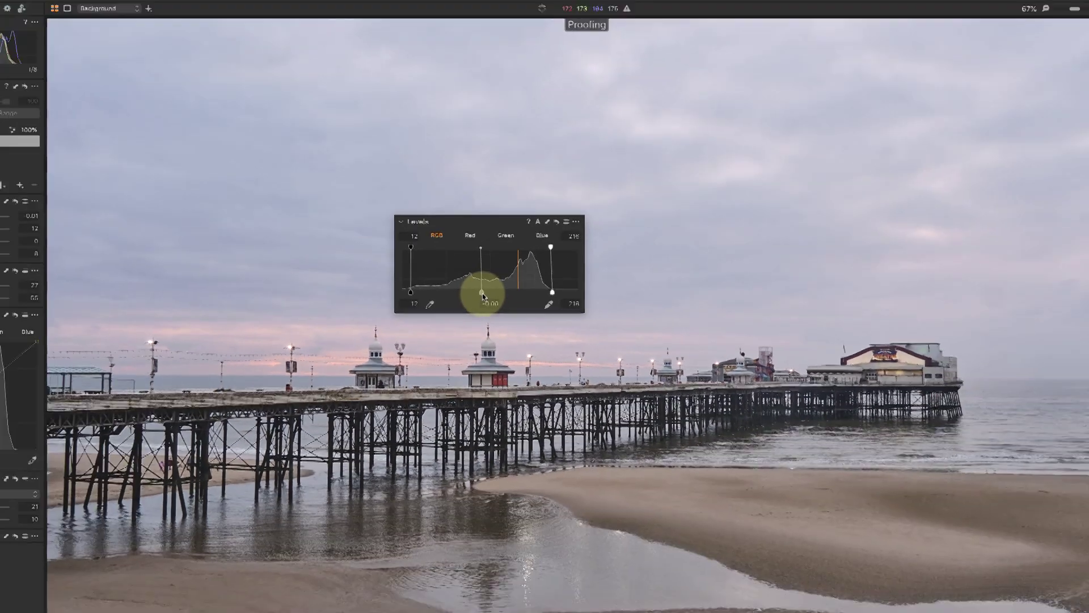